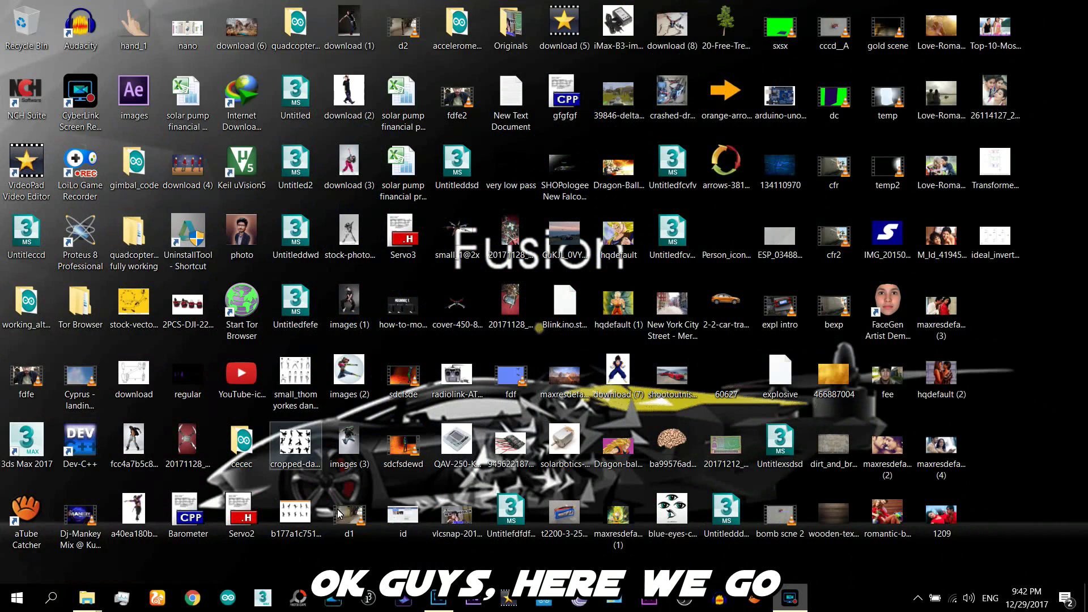
Open the portrait photo 20171229_211753.jpg from the Music folder in Photoshop.
click(448, 602)
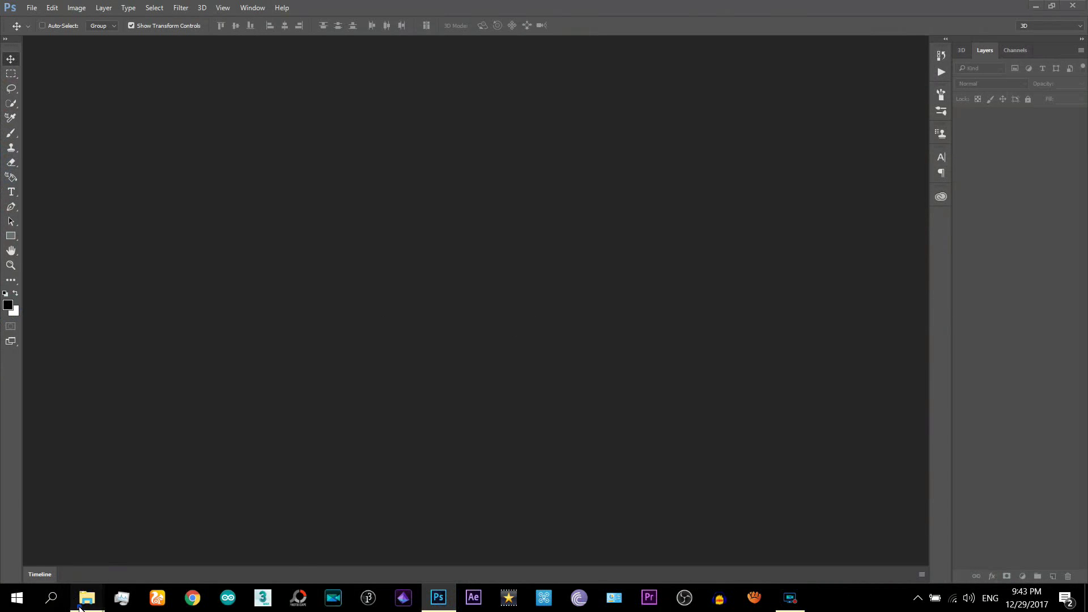
mouse_move(87, 597)
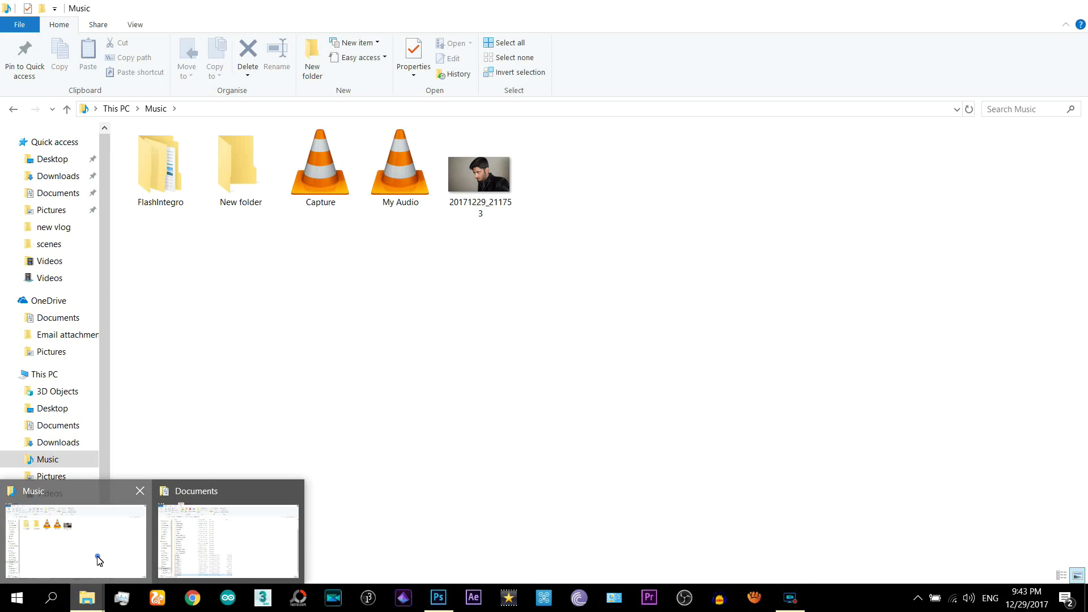
click(98, 560)
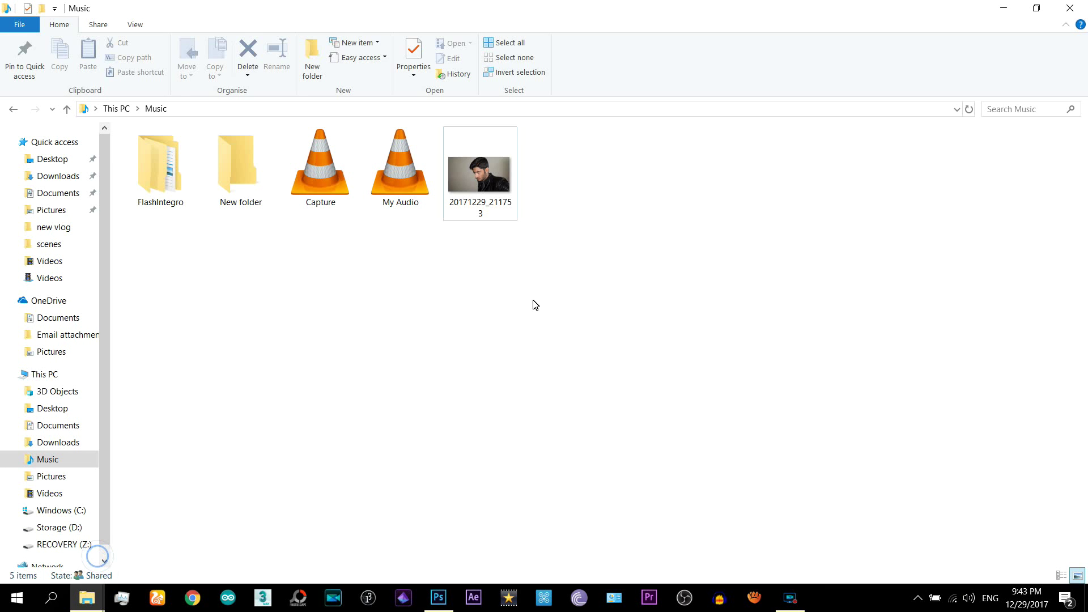
drag(473, 159, 460, 460)
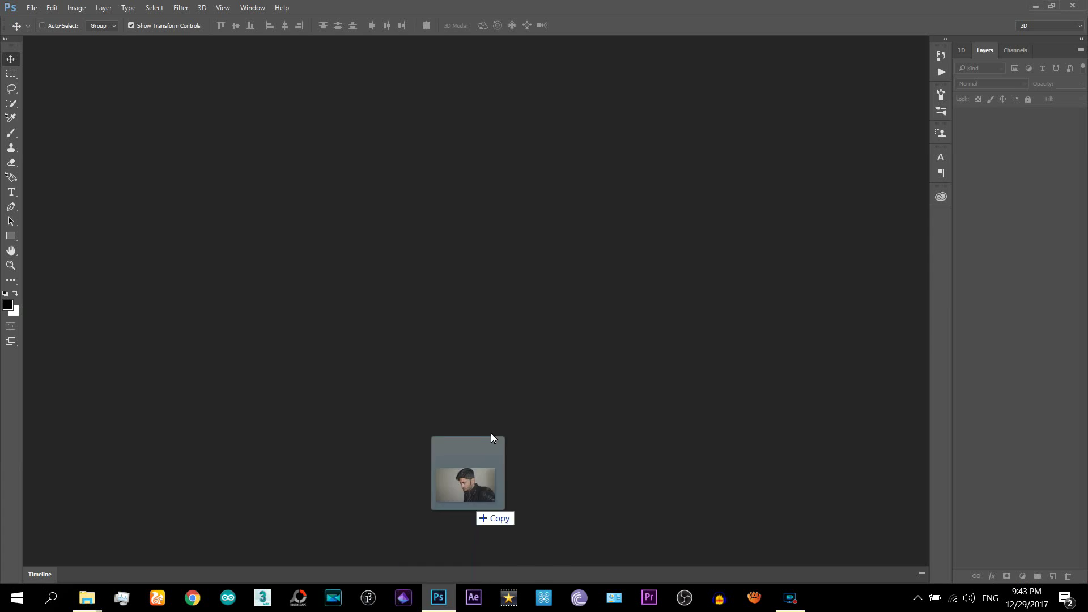
drag(458, 456, 497, 422)
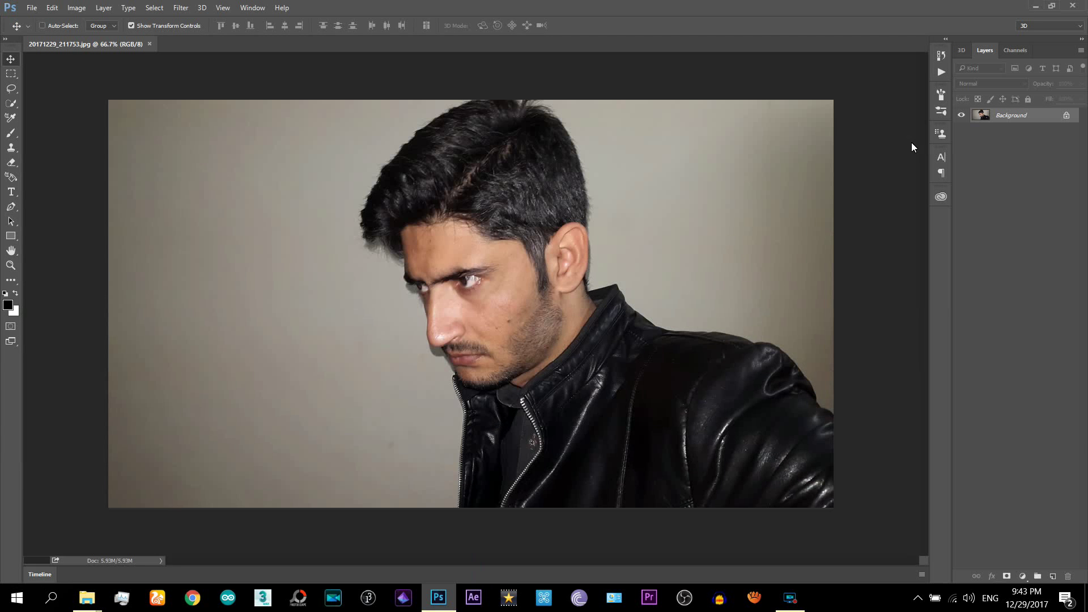
mouse_move(87, 597)
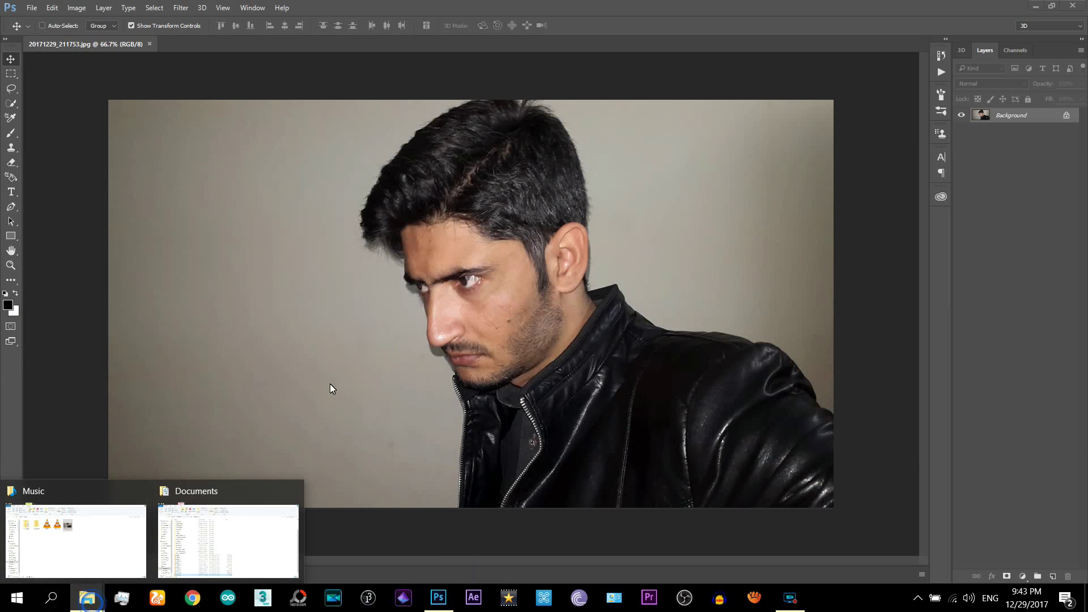
Place a second copy of the photo as a new layer above Background.
click(74, 527)
mouse_move(461, 172)
mouse_down()
mouse_move(448, 603)
mouse_move(476, 418)
mouse_up()
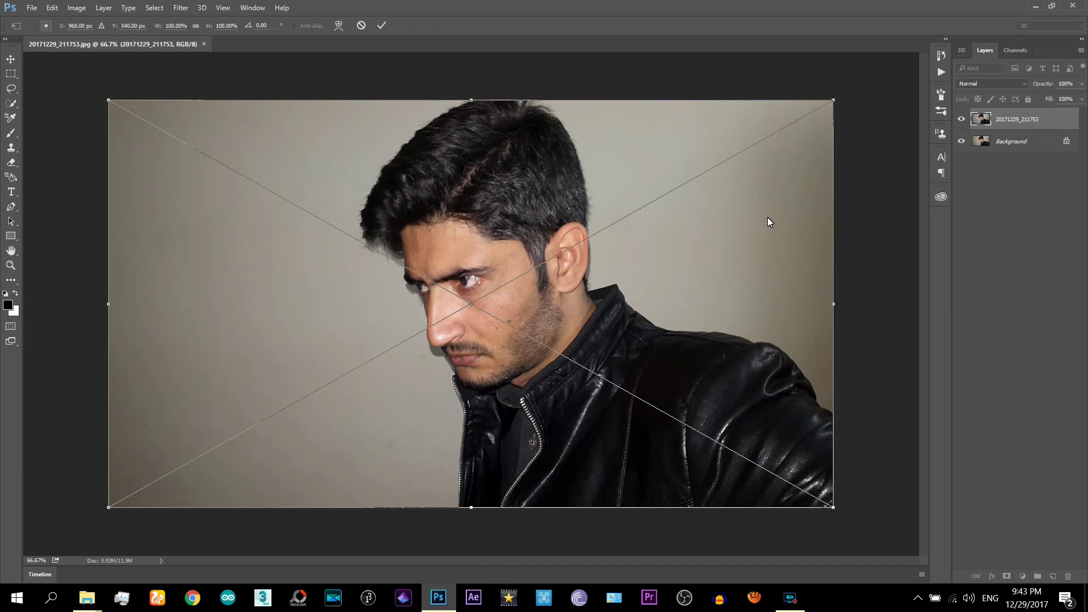
key(Return)
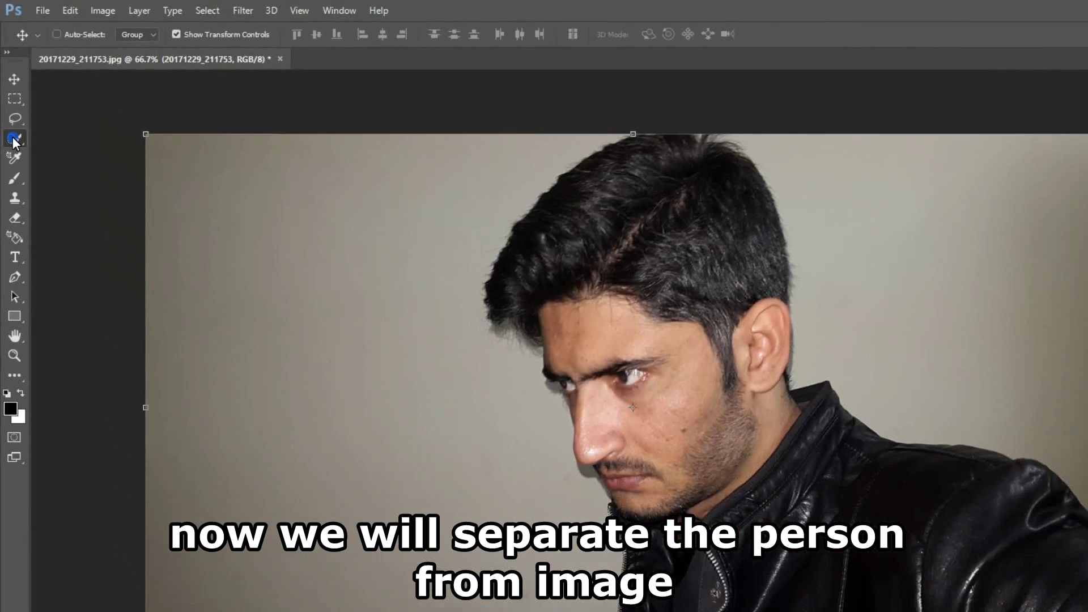
Choose the Quick Selection tool with a 60 px brush.
click(15, 167)
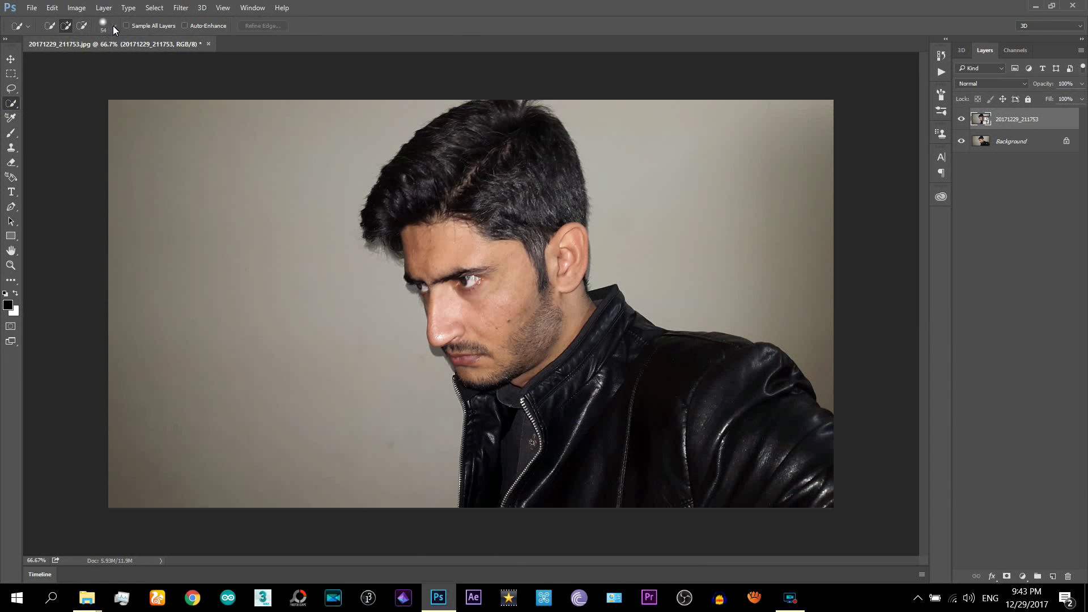
click(113, 26)
drag(84, 56, 85, 58)
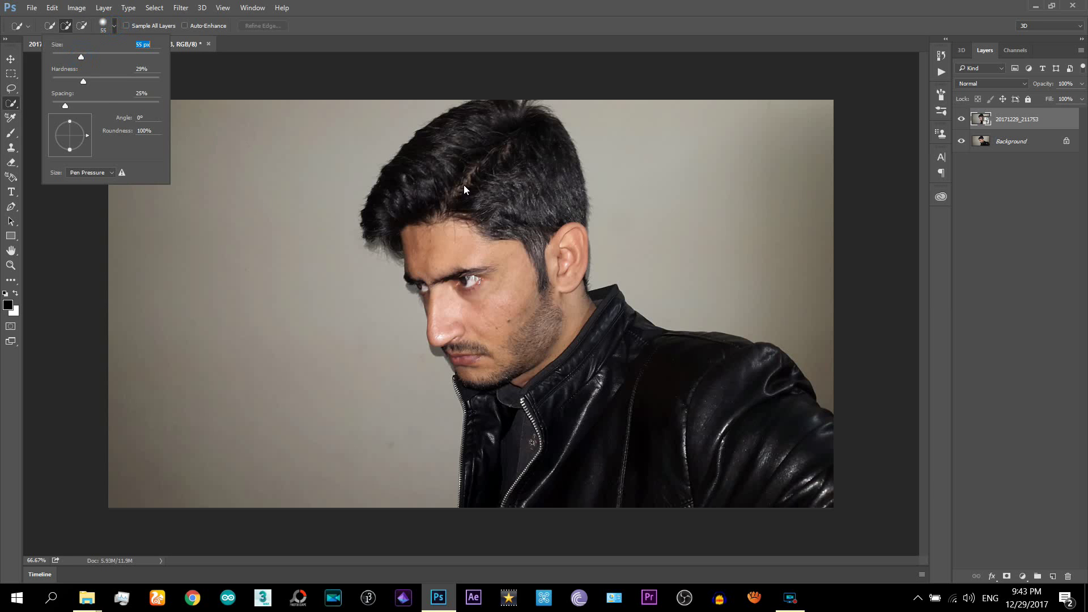
click(482, 158)
Brush over the man's hair, face and jacket, Alt-trimming stray areas at the face and jaw.
mouse_move(484, 157)
mouse_down()
mouse_move(453, 189)
mouse_move(477, 278)
mouse_move(539, 379)
mouse_move(518, 442)
mouse_move(570, 353)
mouse_move(614, 385)
mouse_move(610, 355)
mouse_move(679, 381)
mouse_move(687, 400)
mouse_up()
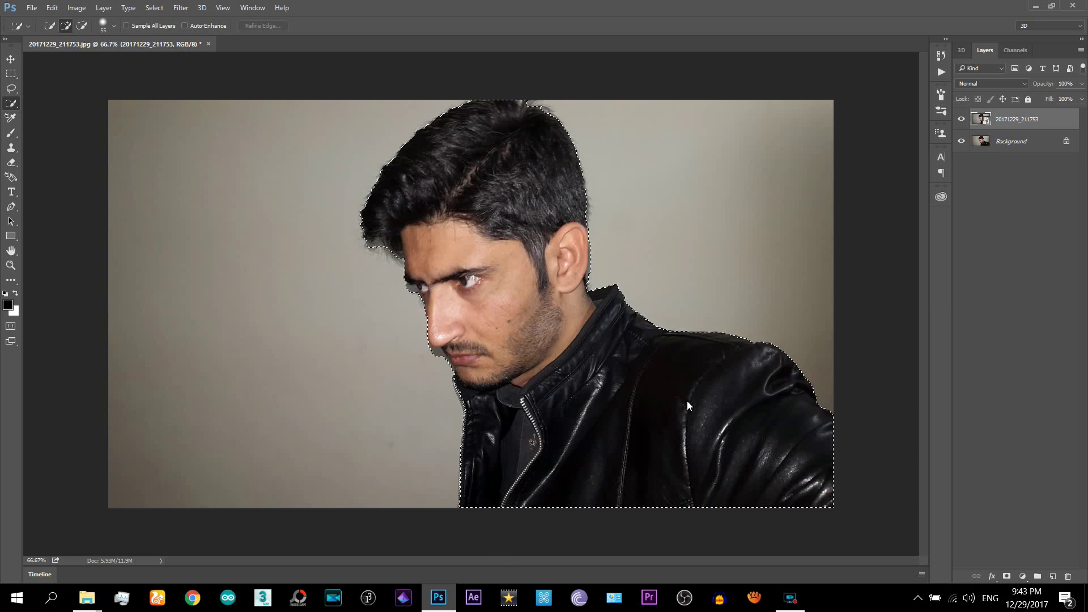
drag(629, 424, 557, 439)
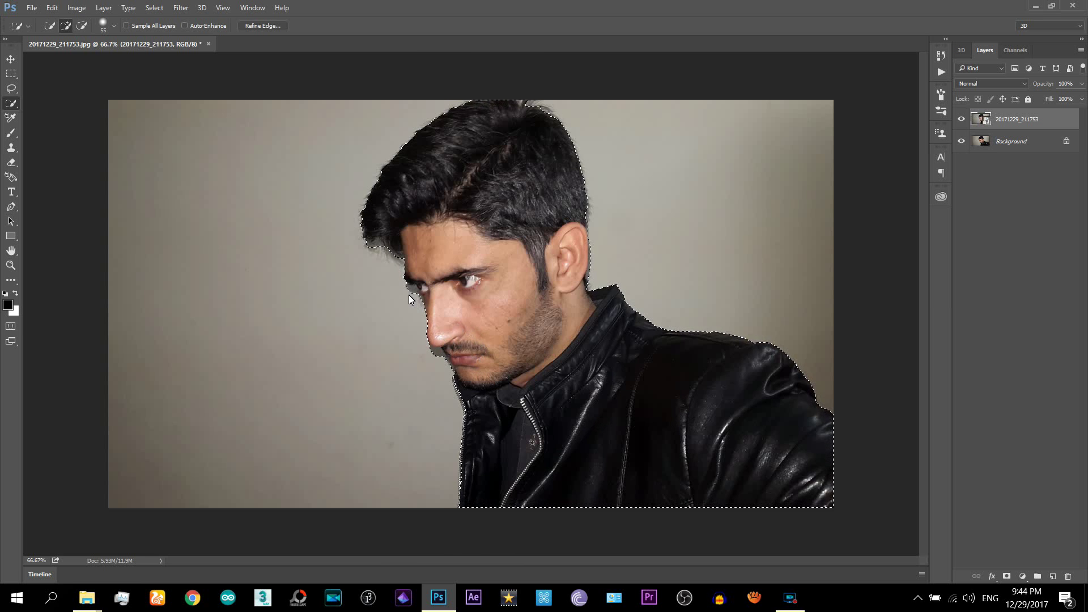
click(113, 26)
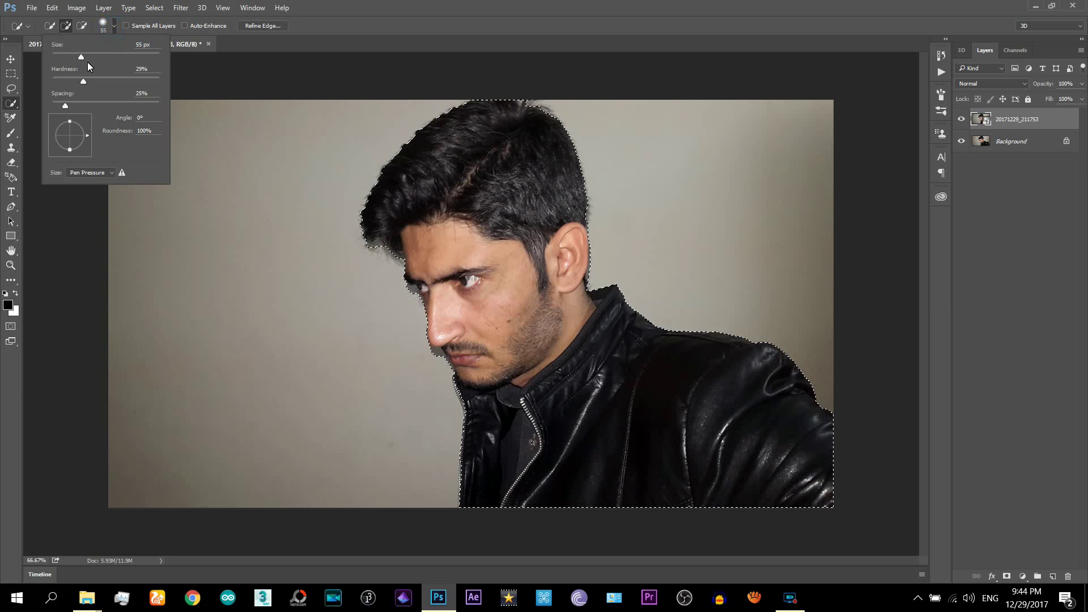
key(alt)
click(410, 295)
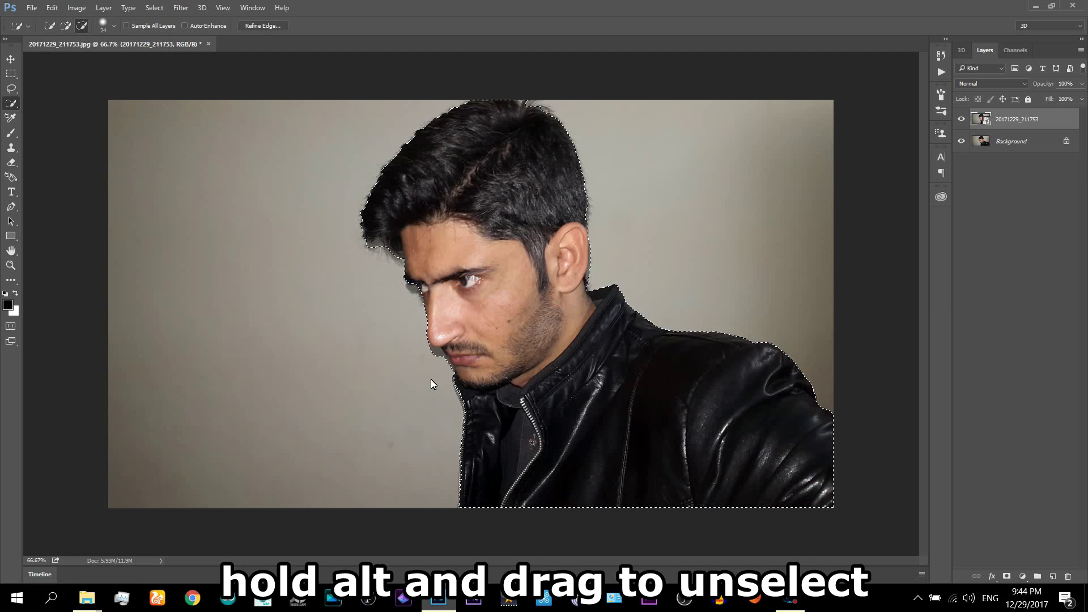
click(437, 359)
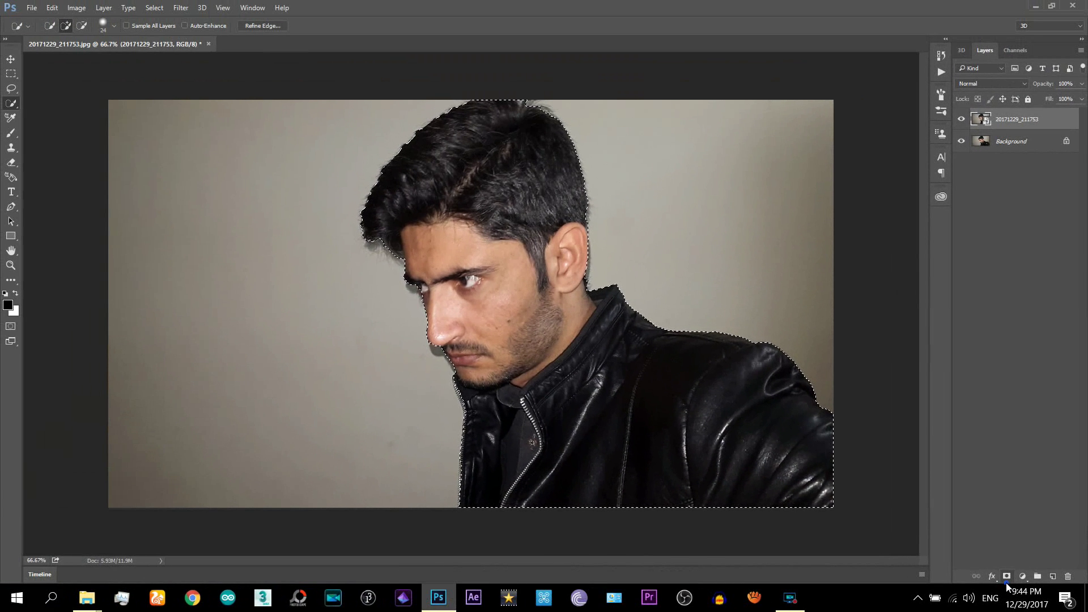
Add a layer mask from the selection, hide Background, and target the layer's image.
click(1006, 582)
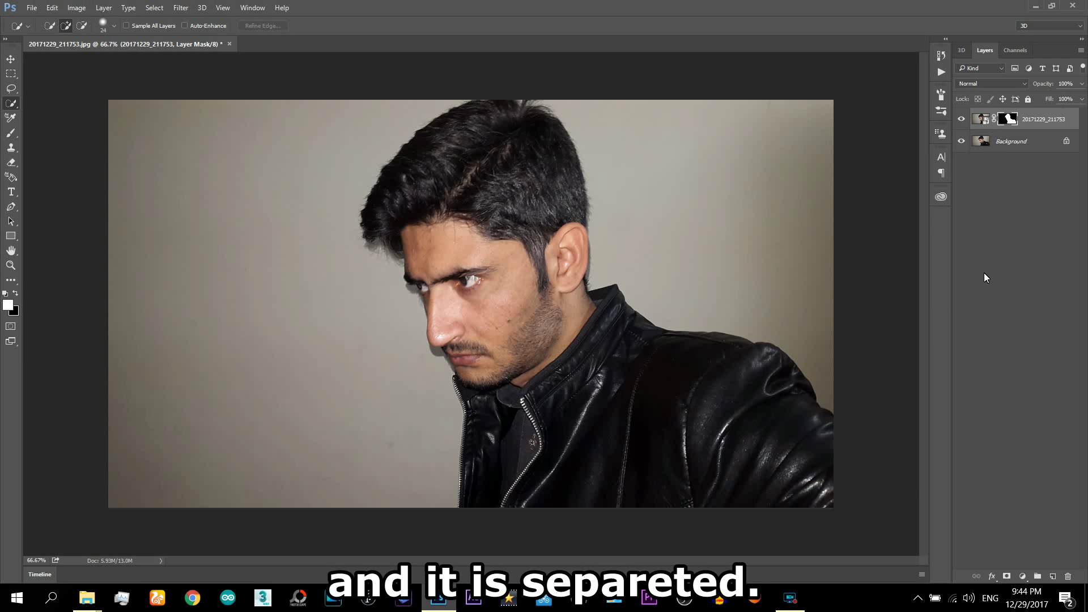
click(962, 142)
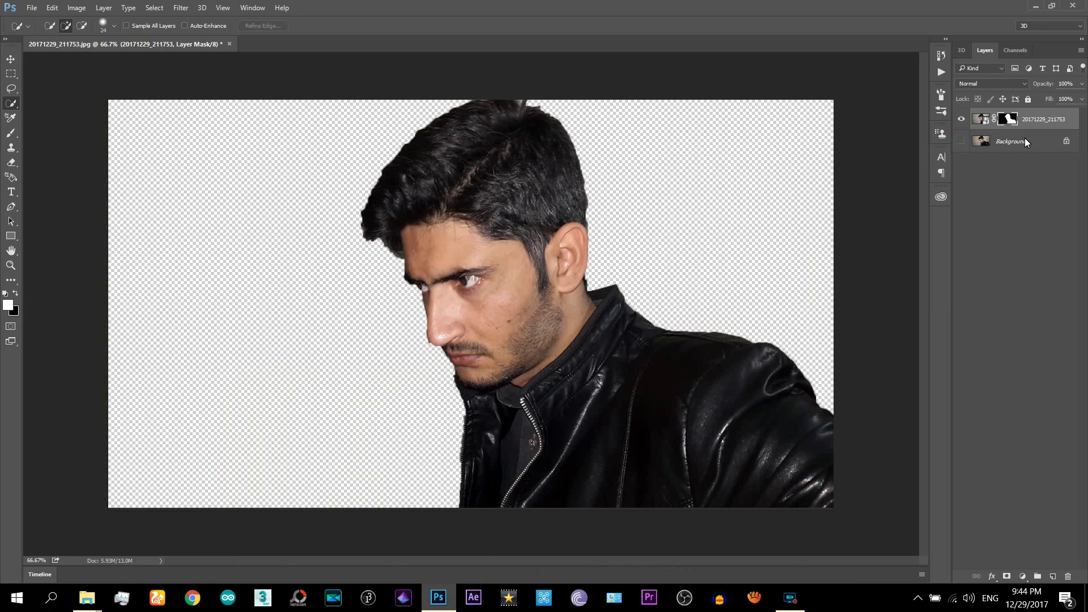
click(985, 122)
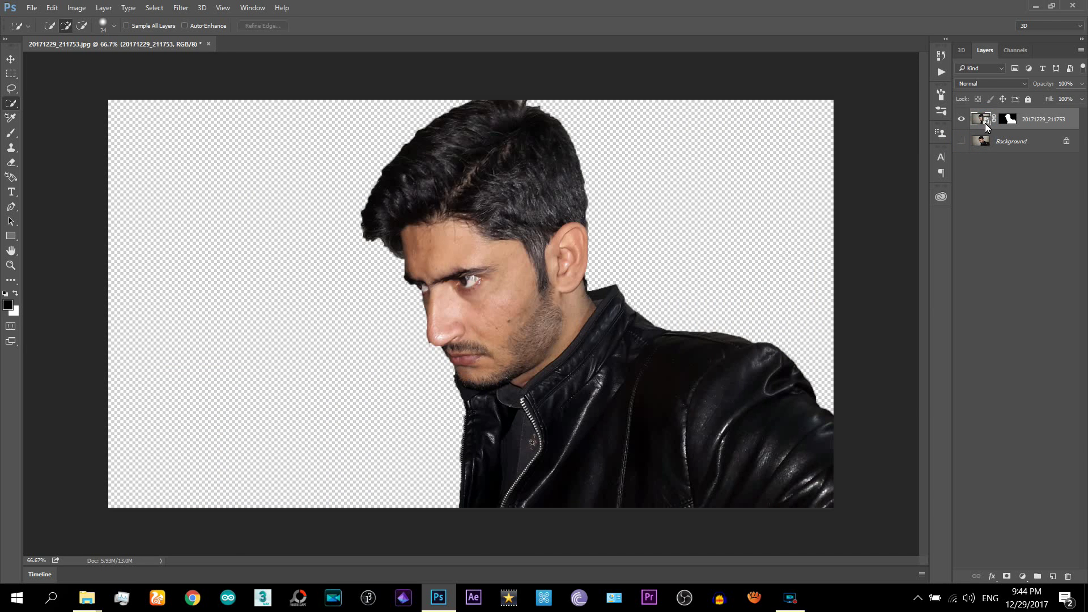
click(71, 10)
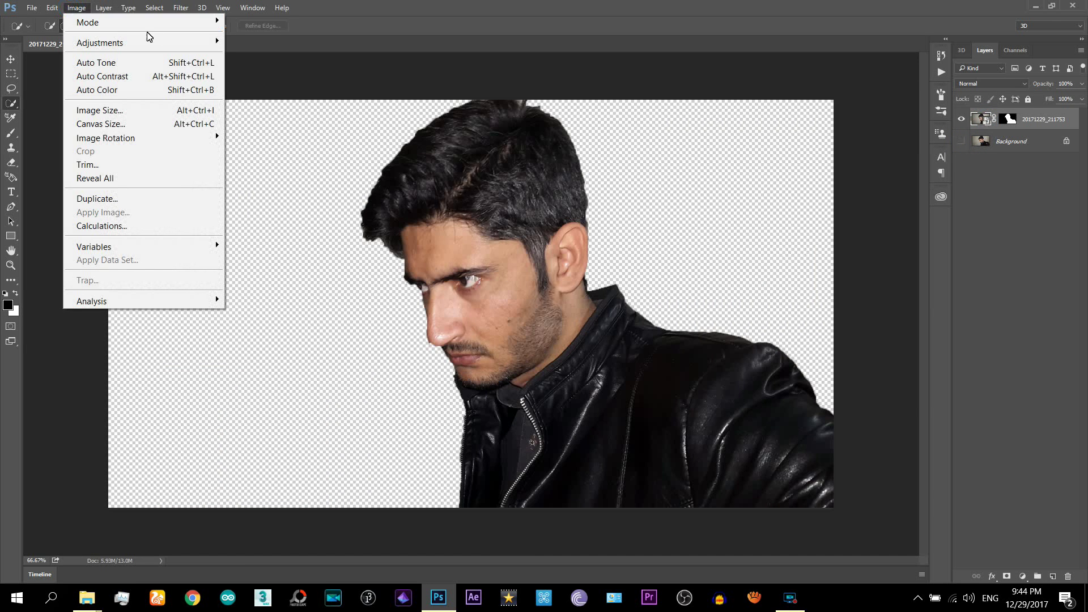
mouse_move(199, 85)
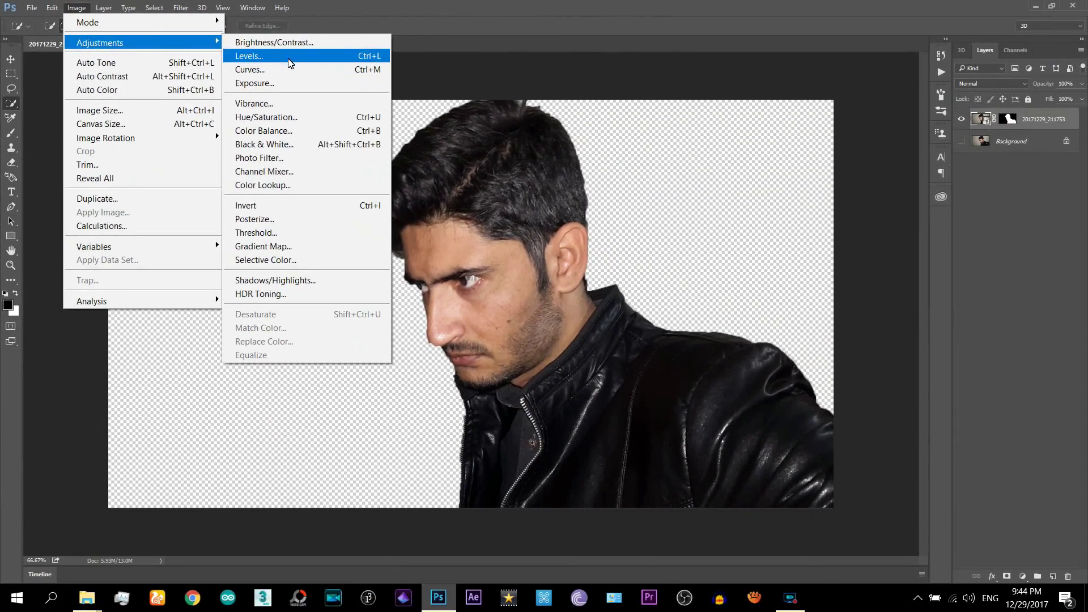
Apply Levels to the cut-out with the midtone input set to 0.79.
click(288, 59)
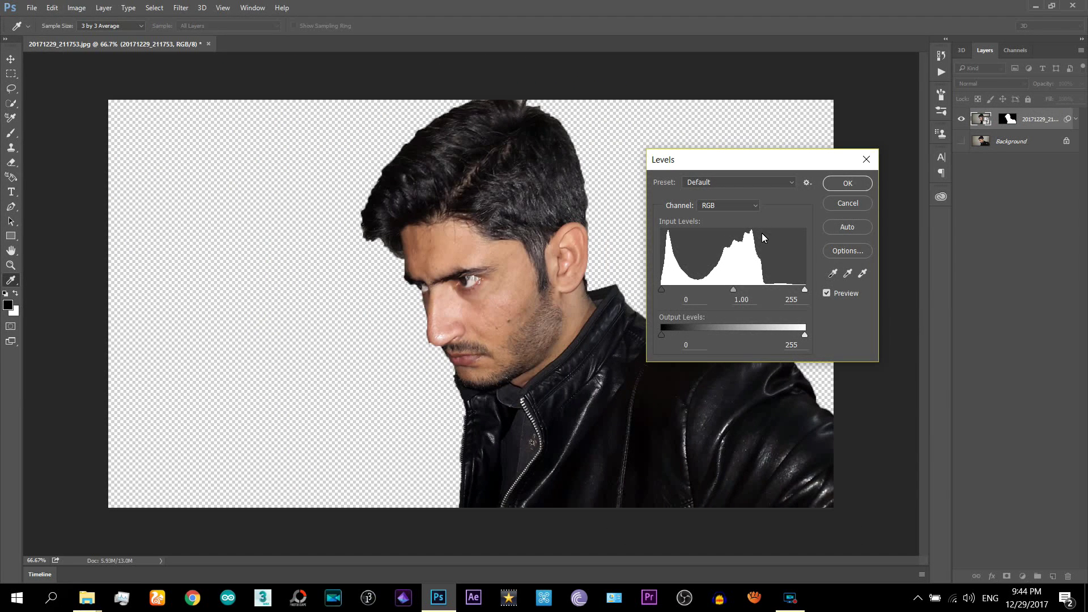
drag(733, 289, 724, 289)
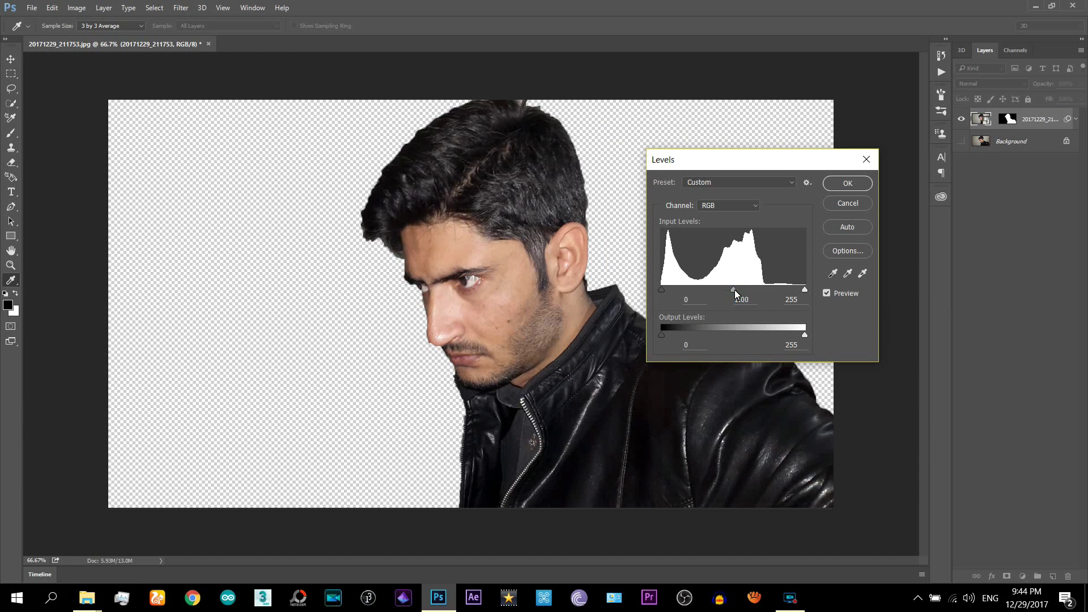
drag(737, 290, 744, 292)
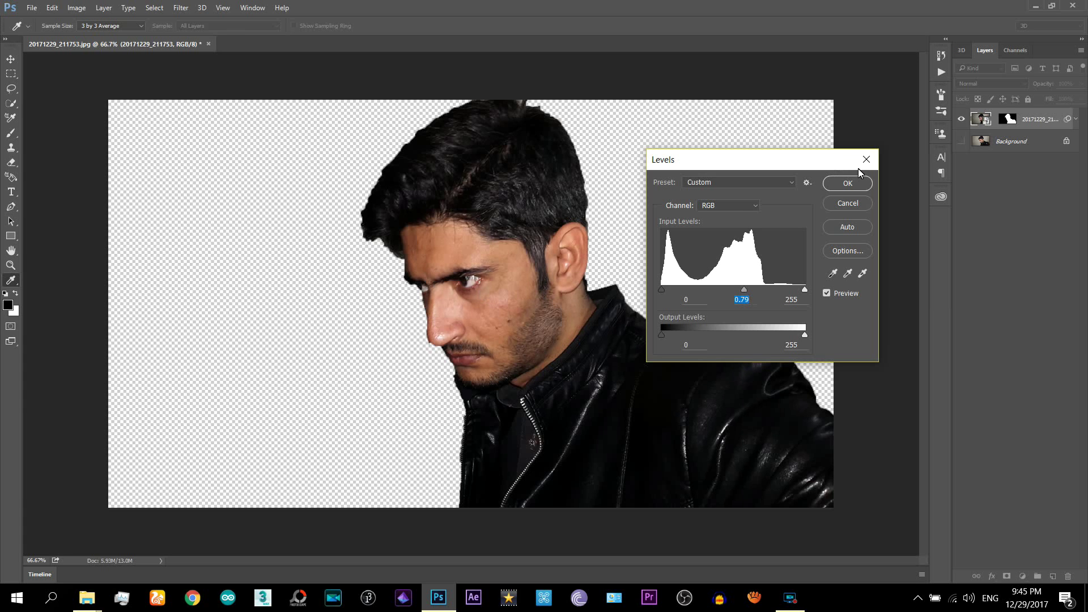
click(849, 184)
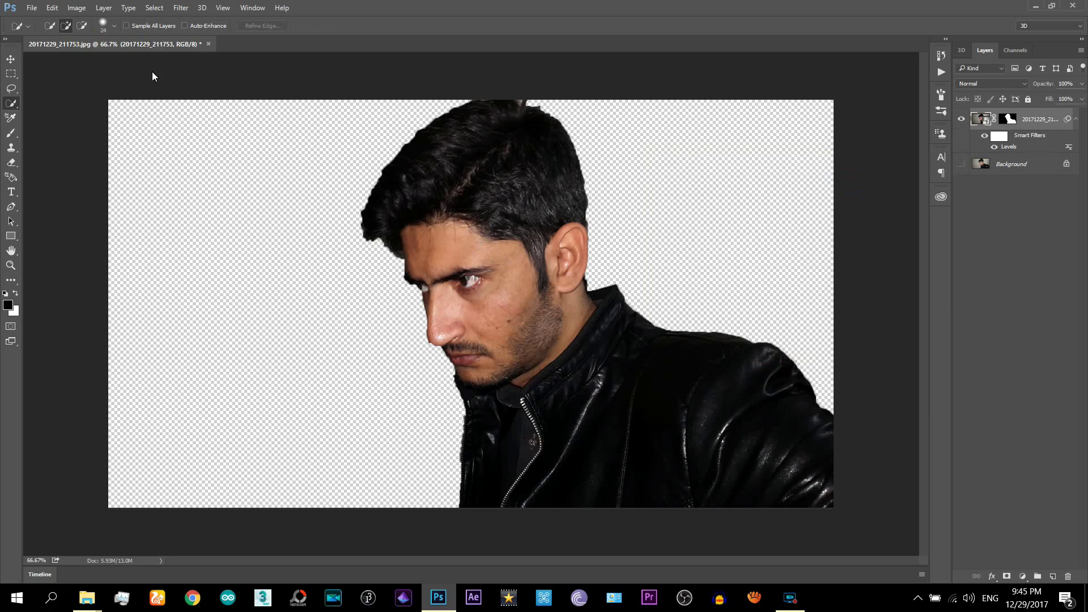
Apply Surface Blur with Radius 24 pixels and Threshold 31 levels.
click(181, 9)
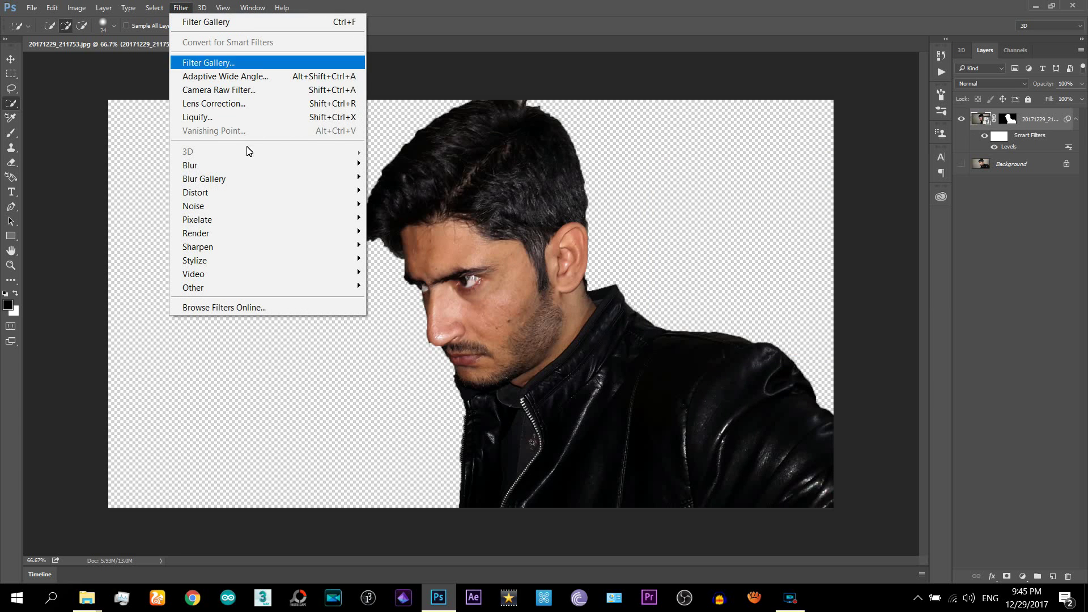
mouse_move(255, 165)
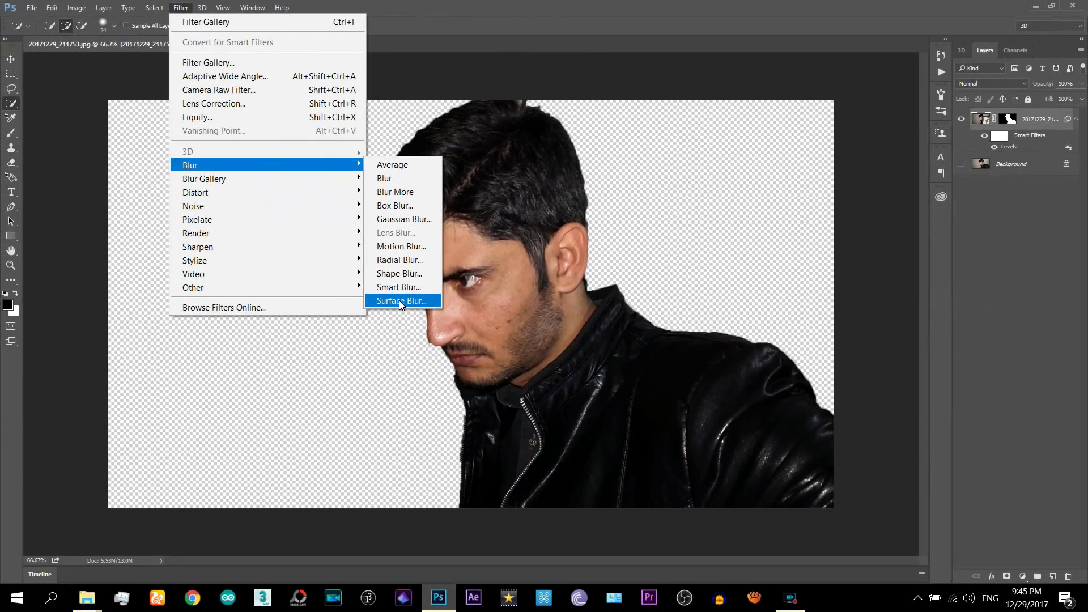
click(400, 301)
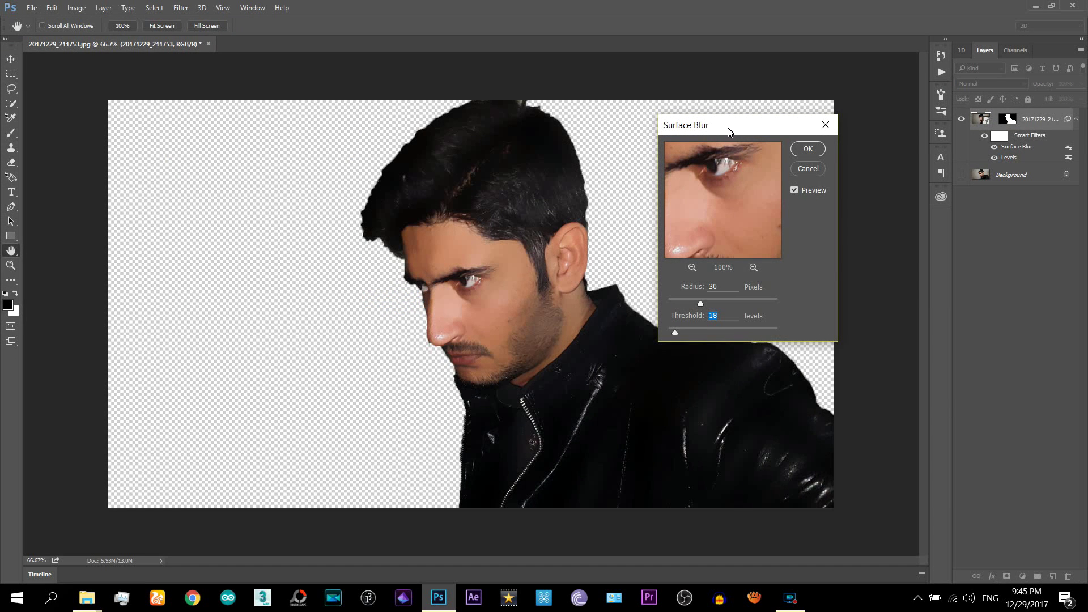
drag(729, 128, 793, 100)
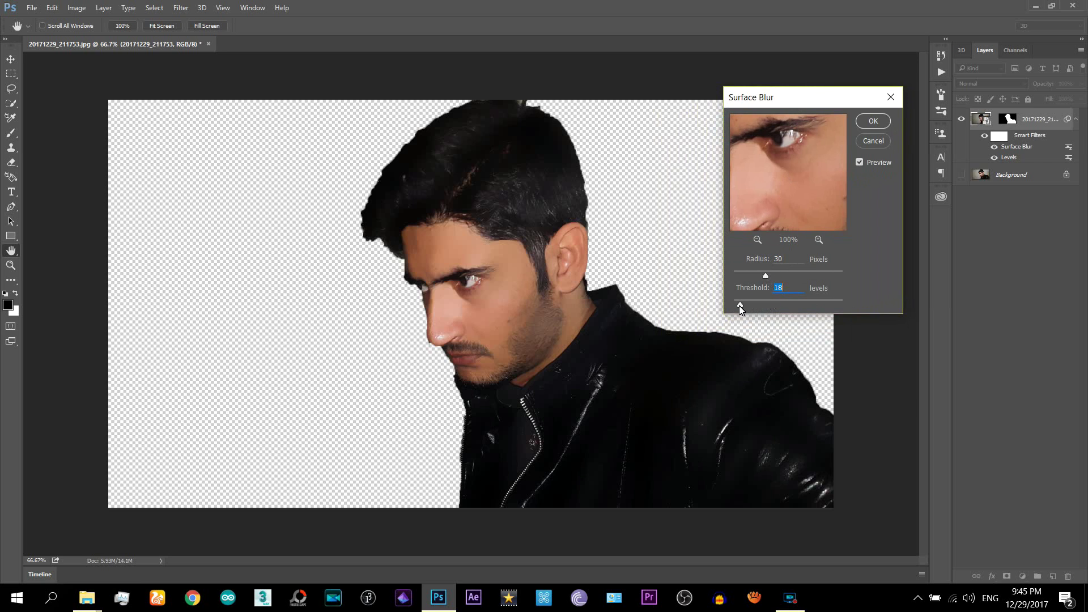
drag(746, 305, 748, 305)
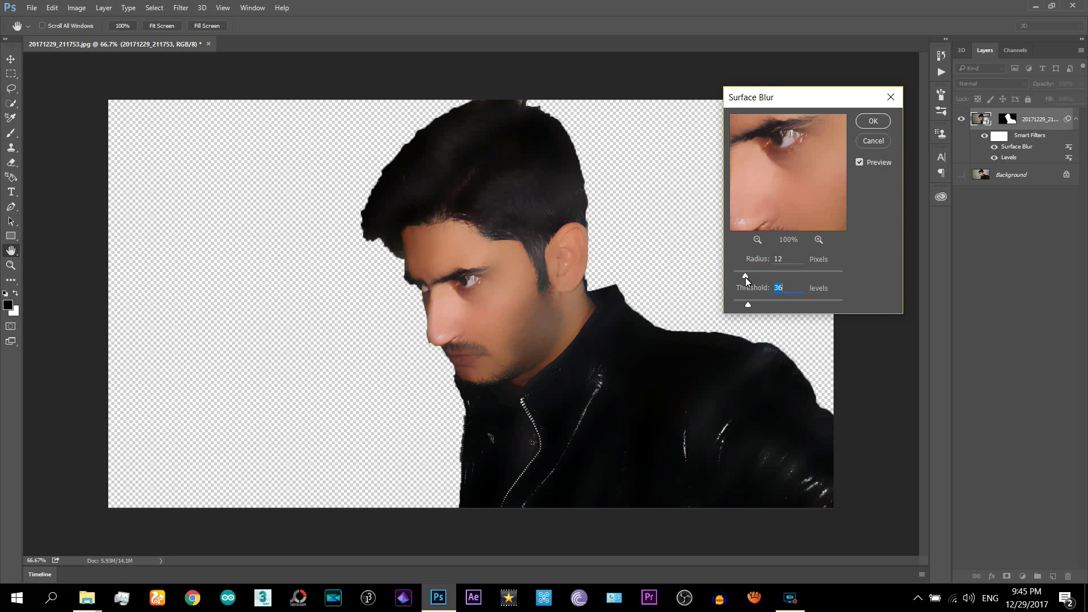
mouse_move(746, 277)
mouse_down()
mouse_move(746, 304)
mouse_move(756, 278)
mouse_up()
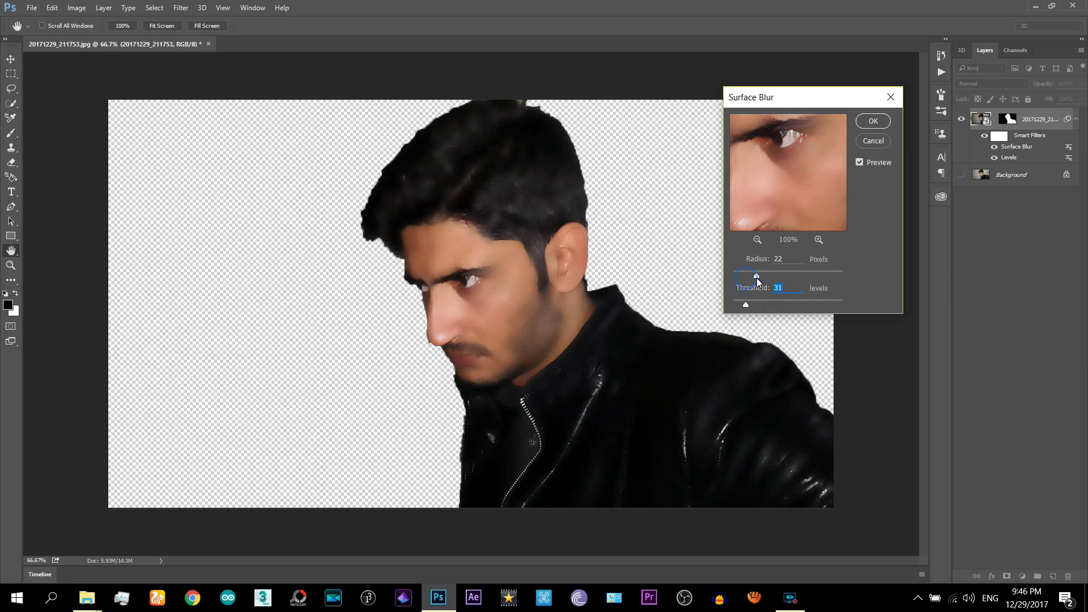
click(760, 278)
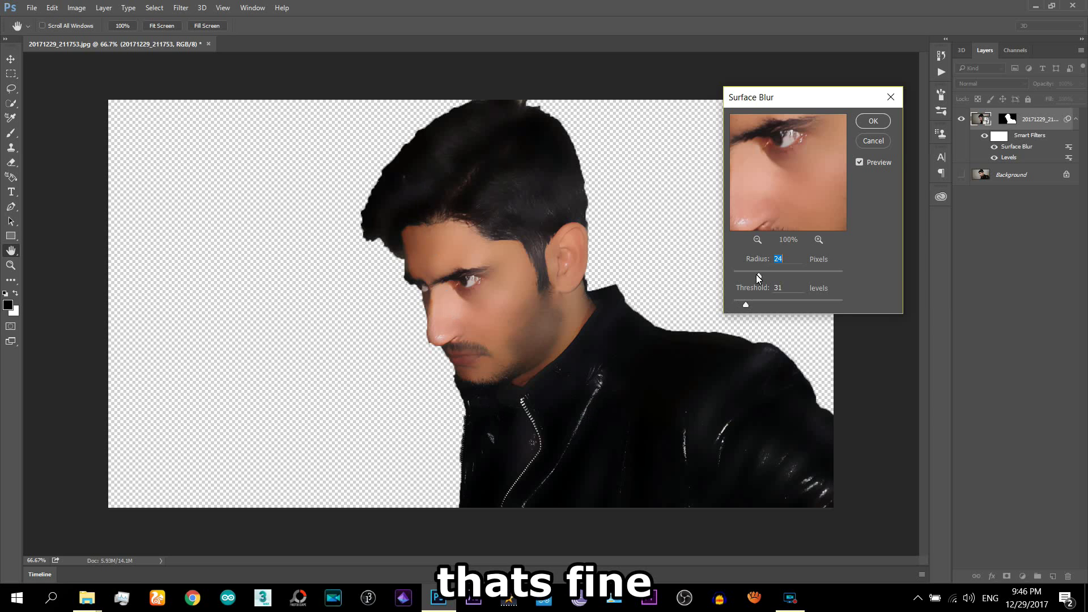
click(873, 120)
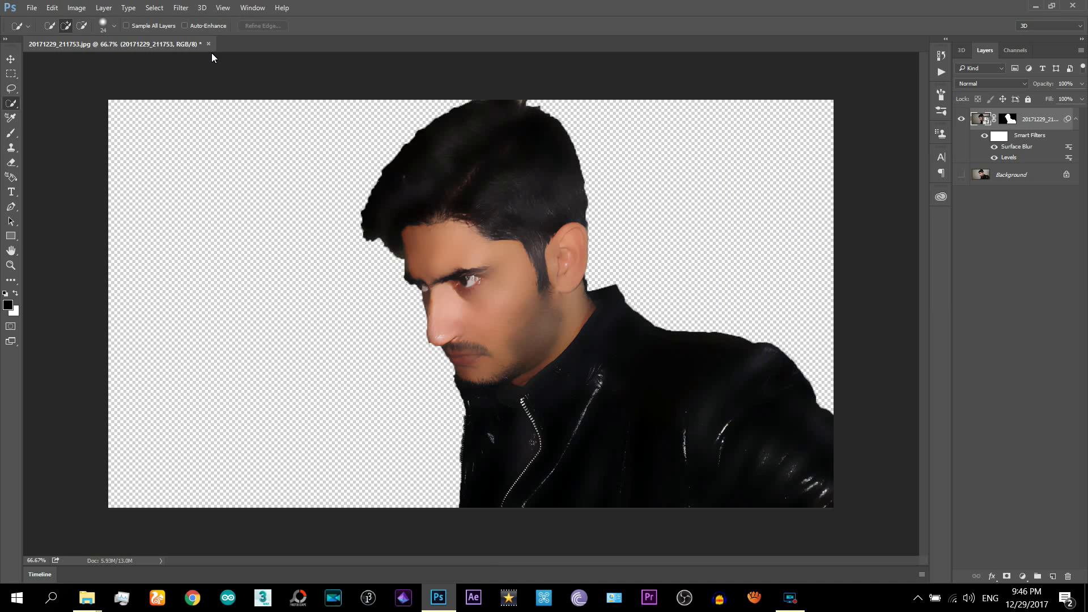
Open the Filter Gallery and choose the Brush Strokes Crosshatch effect.
click(185, 9)
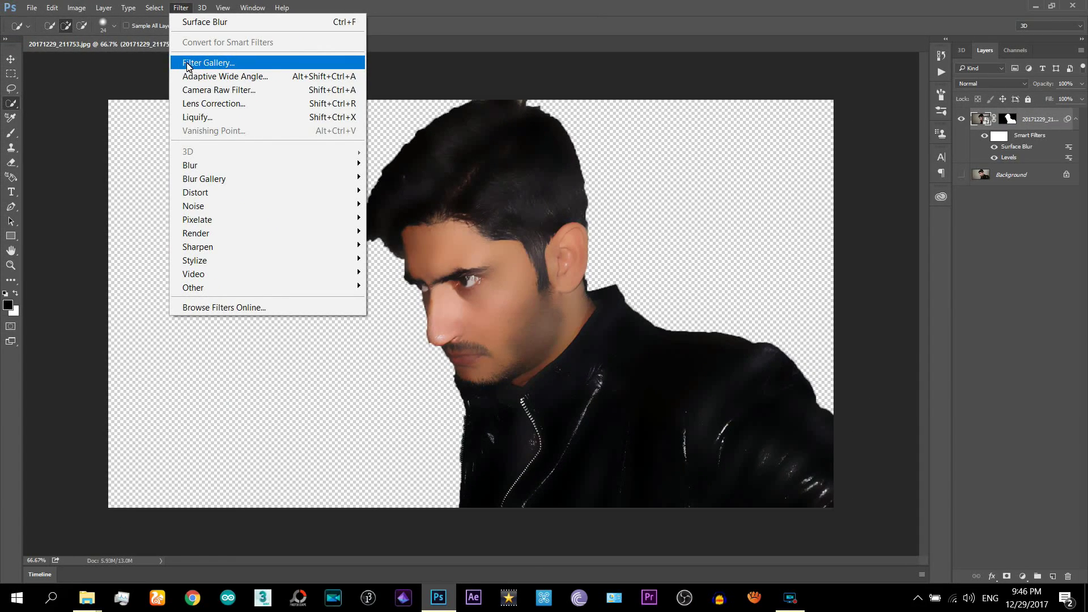
click(205, 63)
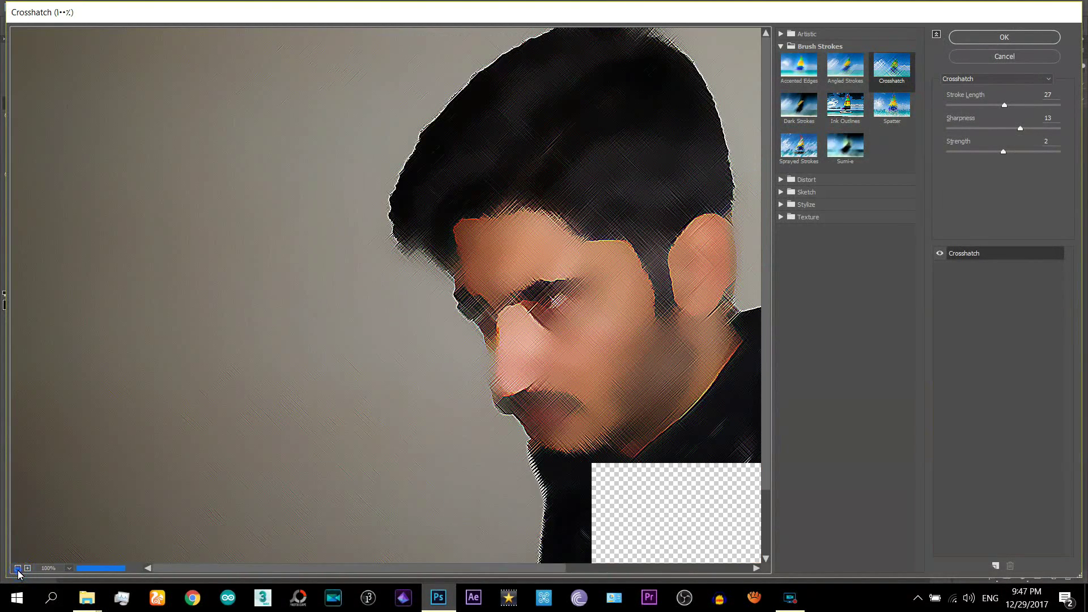
click(17, 569)
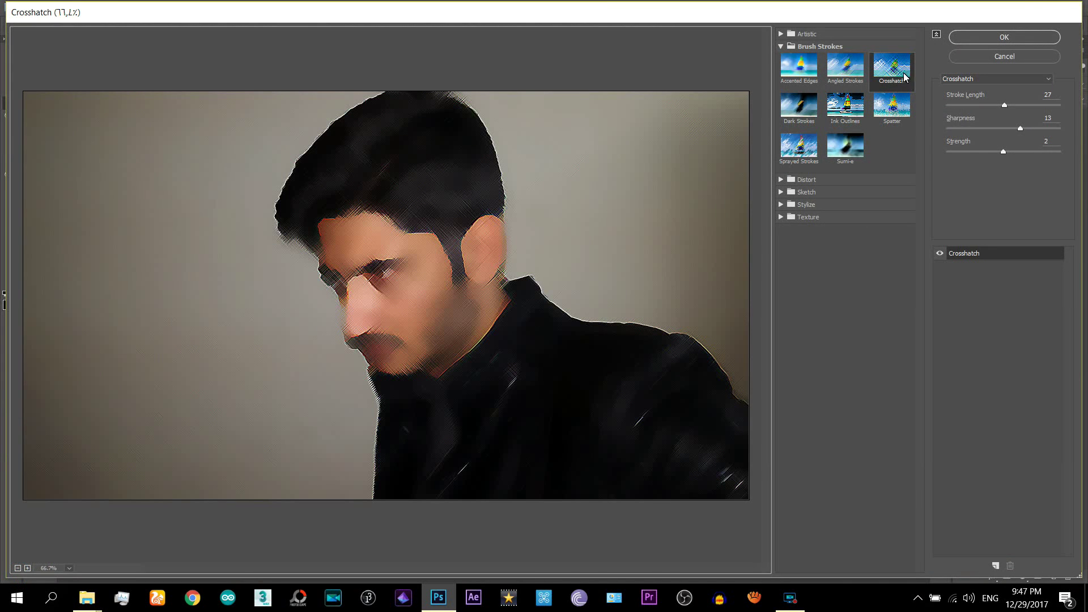
click(781, 48)
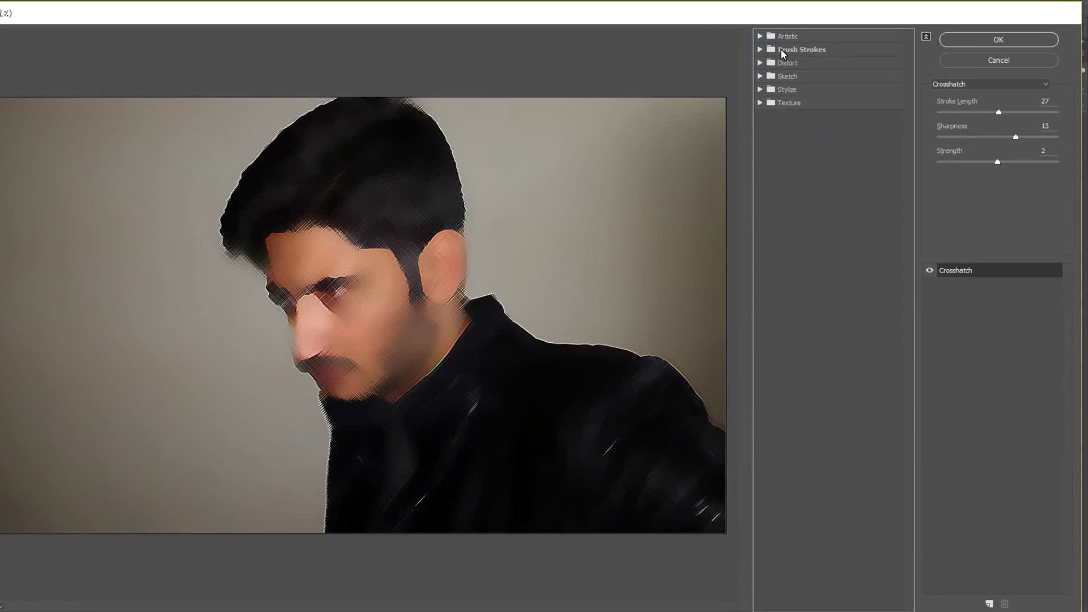
click(782, 47)
click(807, 48)
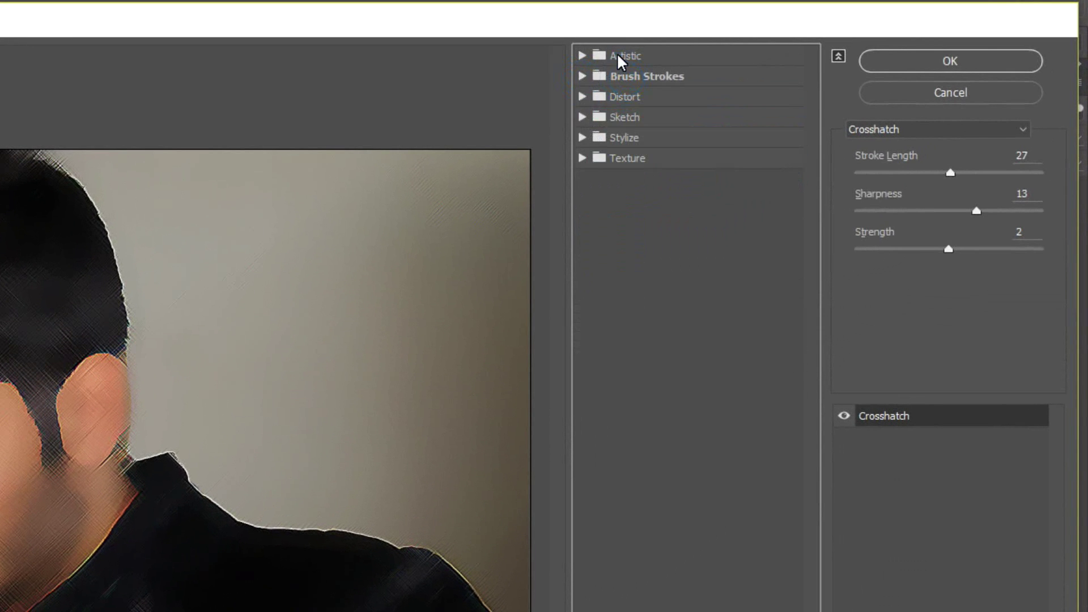
click(620, 55)
click(582, 55)
click(582, 78)
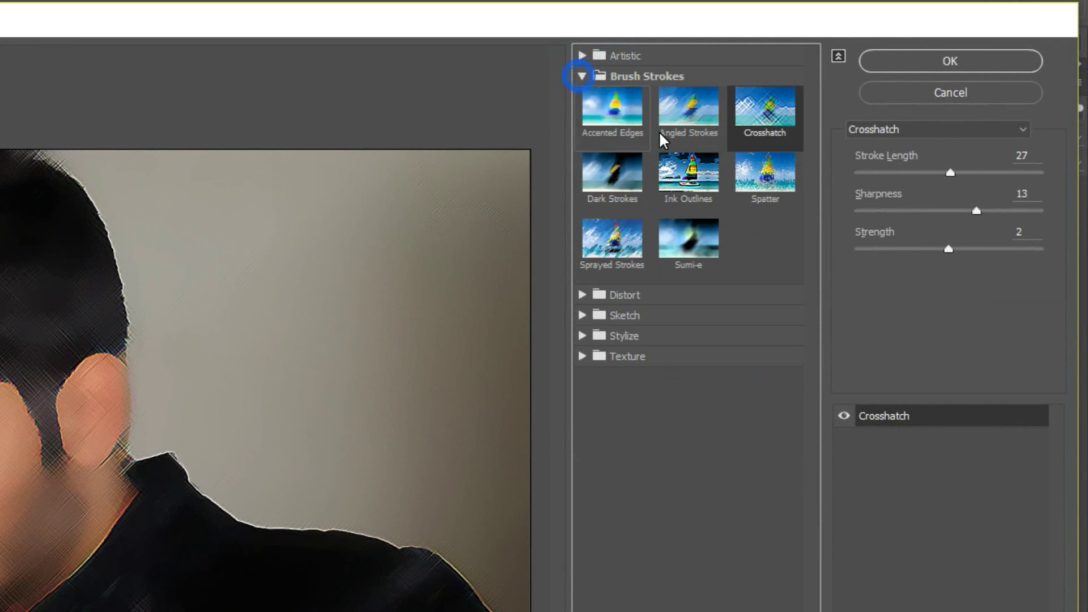
click(685, 133)
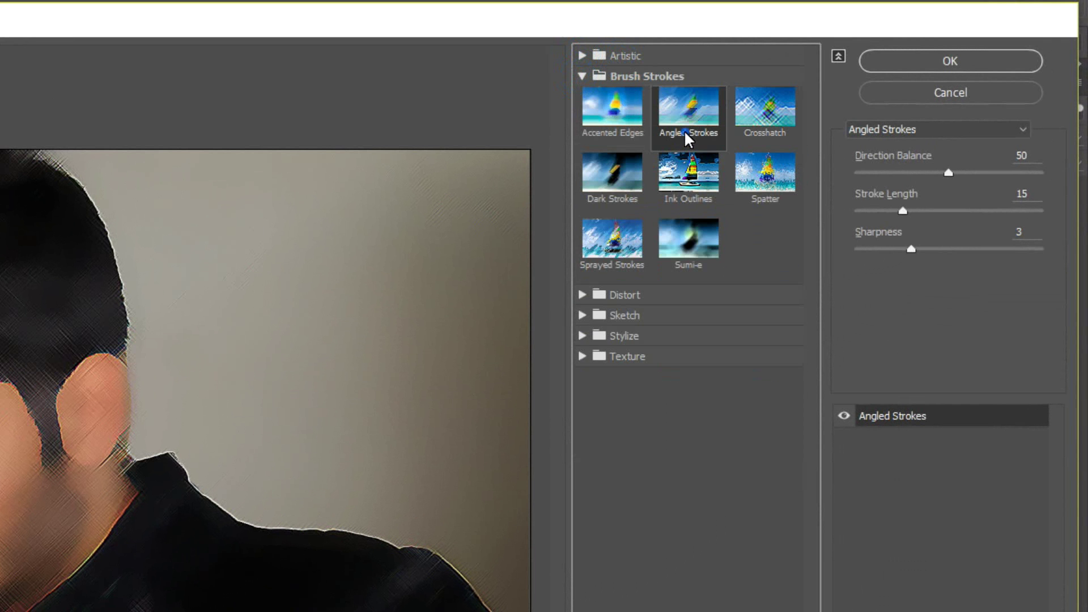
click(781, 134)
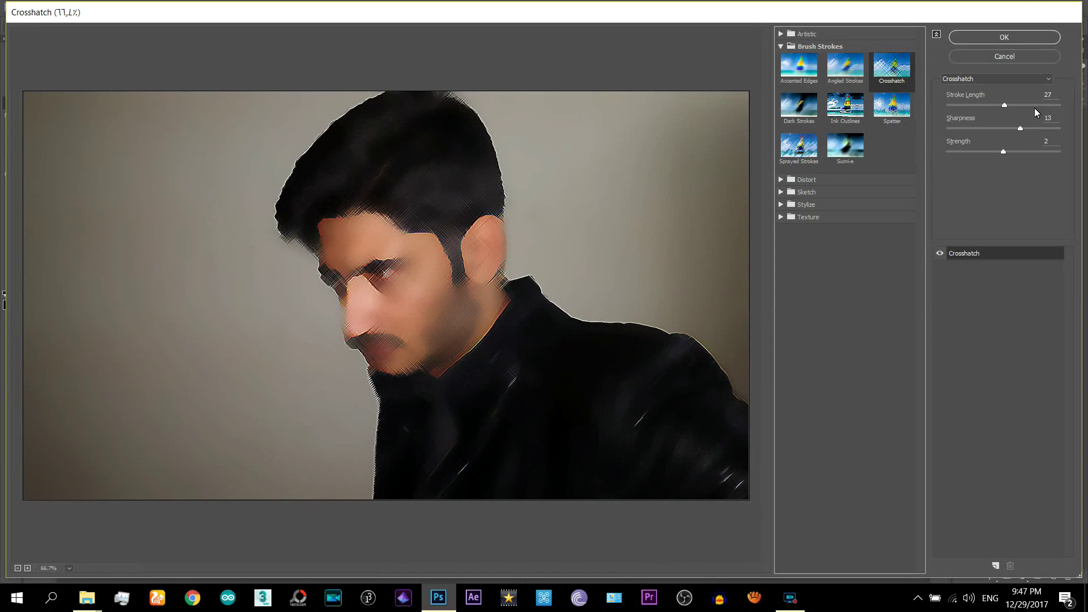
Set Crosshatch to Stroke Length 9, Sharpness 10 and Strength 1.
drag(1003, 151, 968, 152)
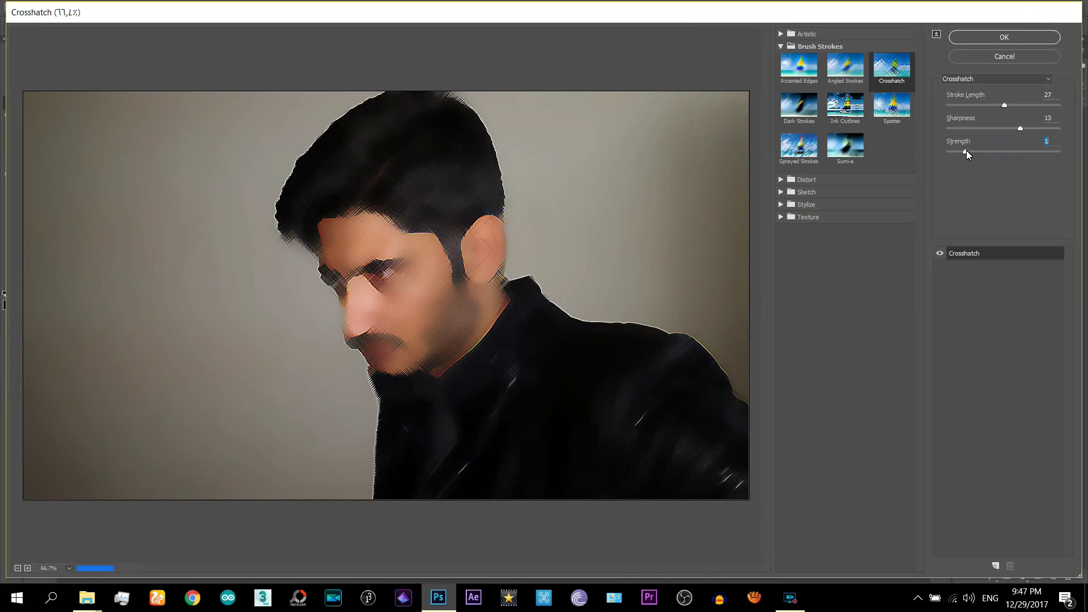
drag(1020, 128, 1003, 129)
drag(1004, 105, 955, 107)
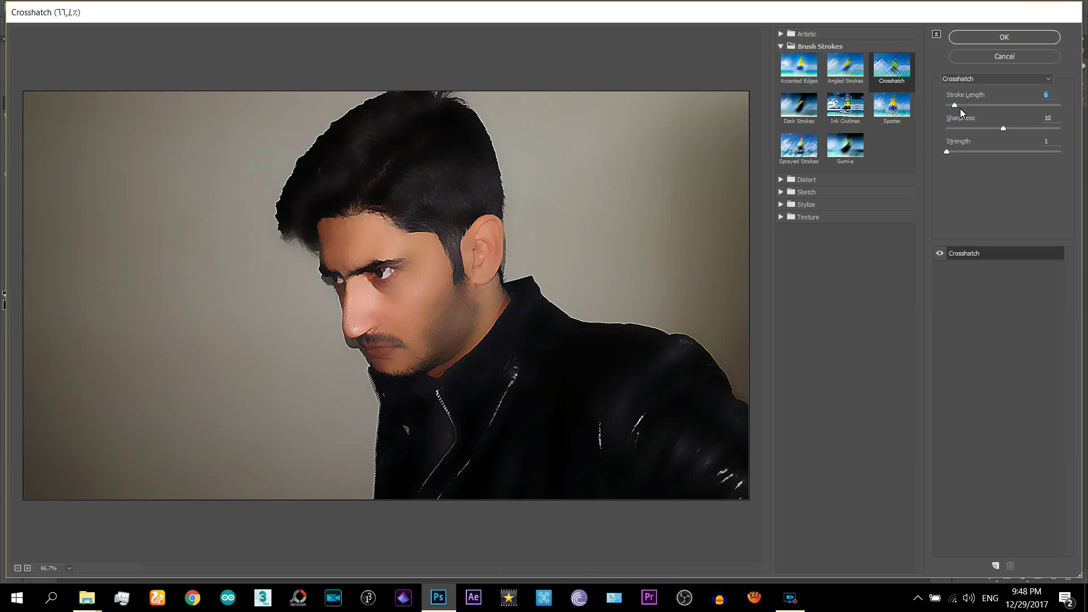
drag(957, 107, 963, 107)
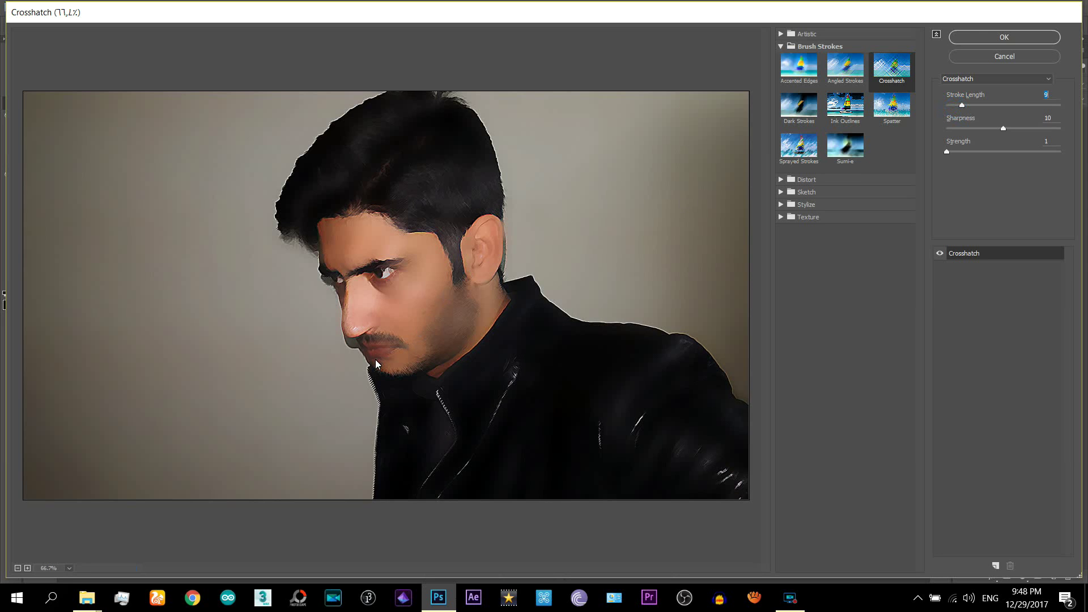
Apply the Crosshatch filter, compare against the original photo, then hide Background again.
click(1009, 39)
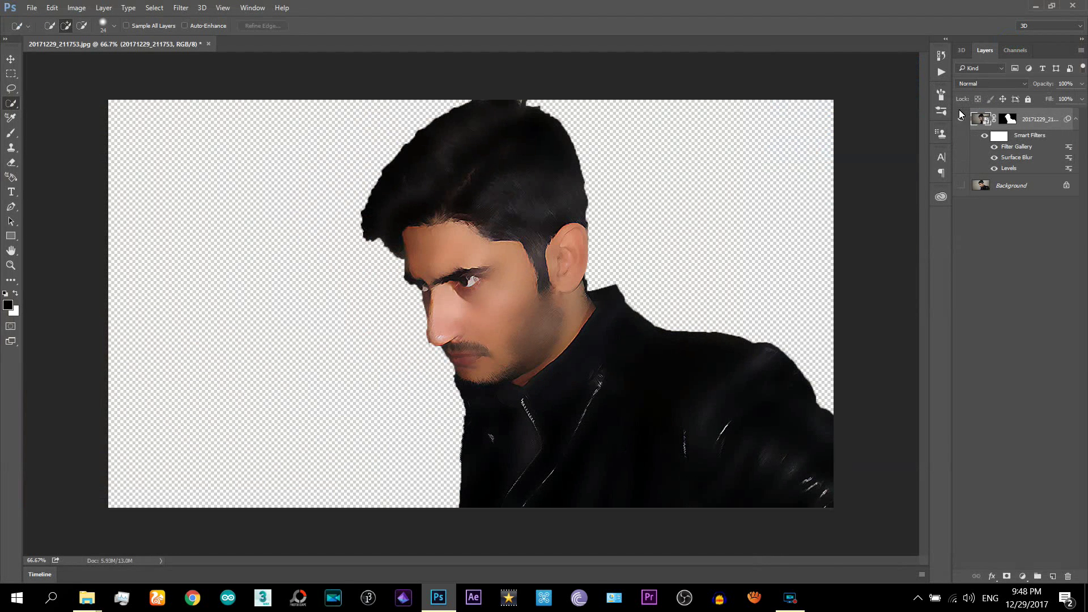
click(962, 186)
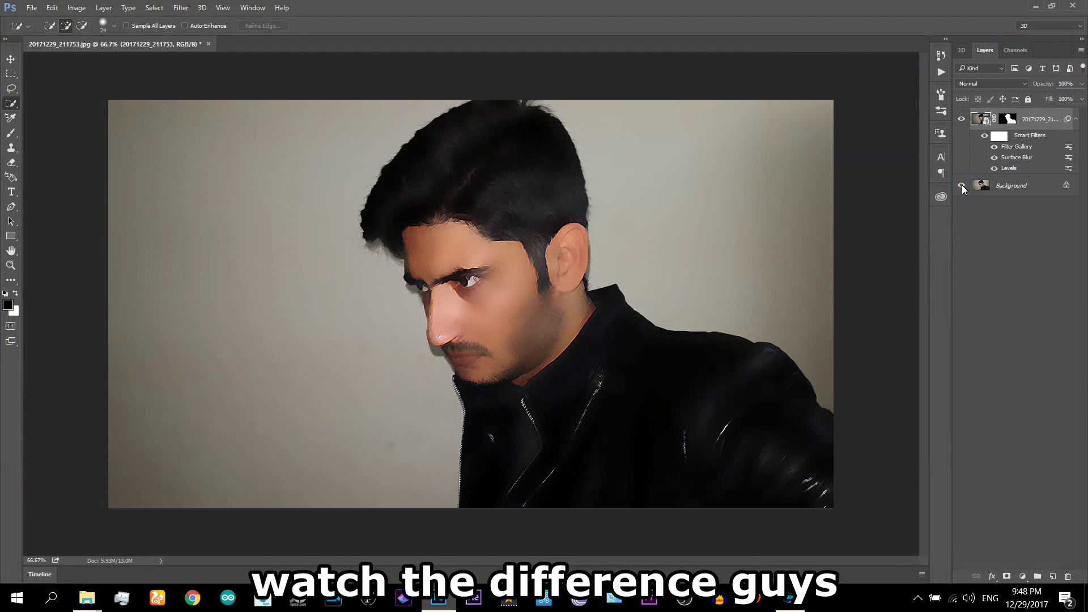
click(963, 123)
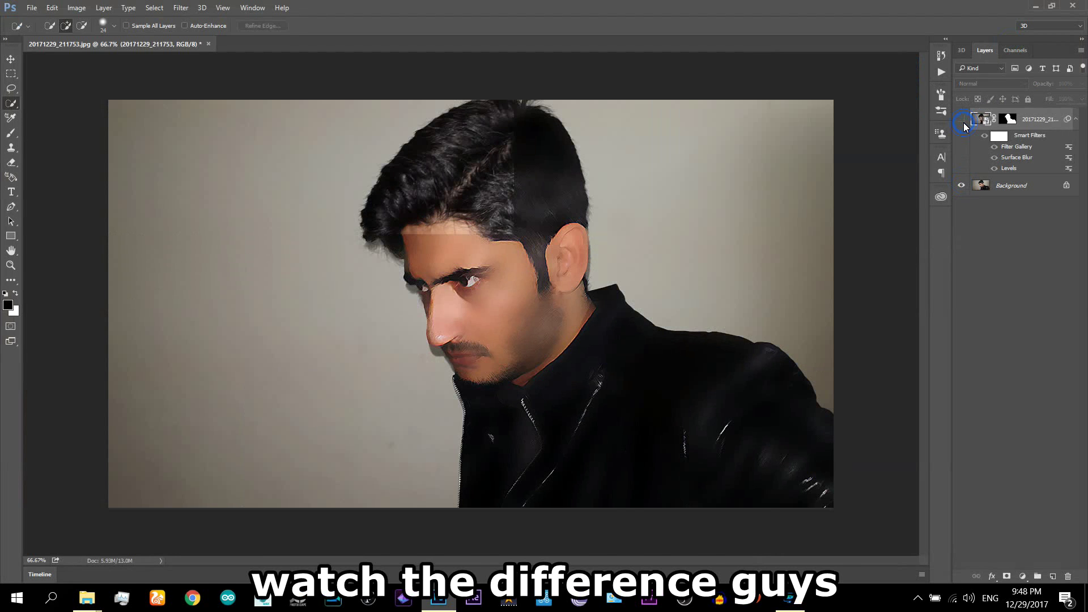
click(963, 123)
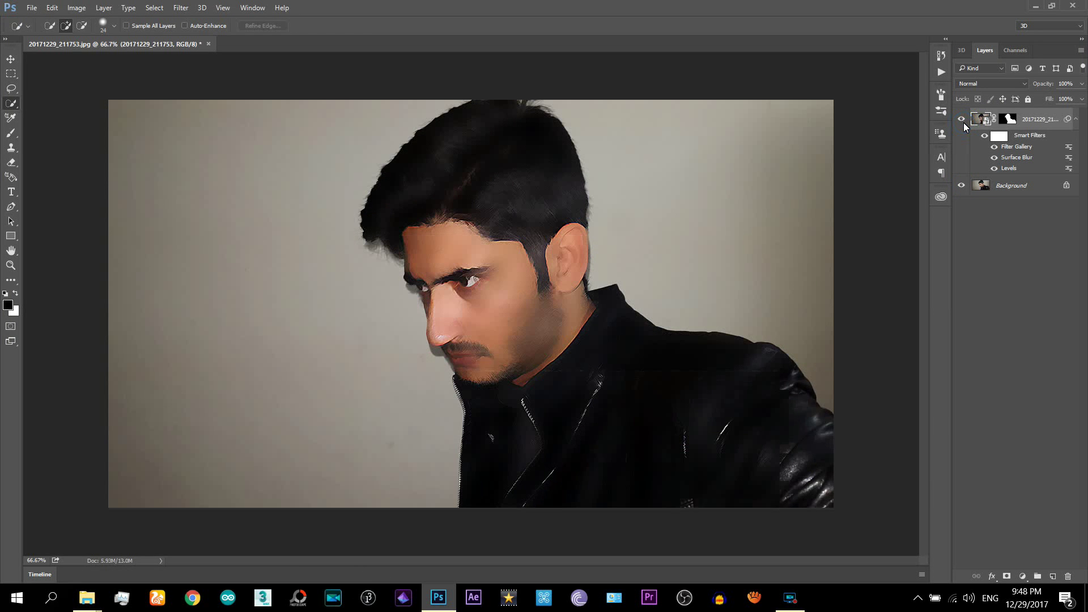
click(963, 123)
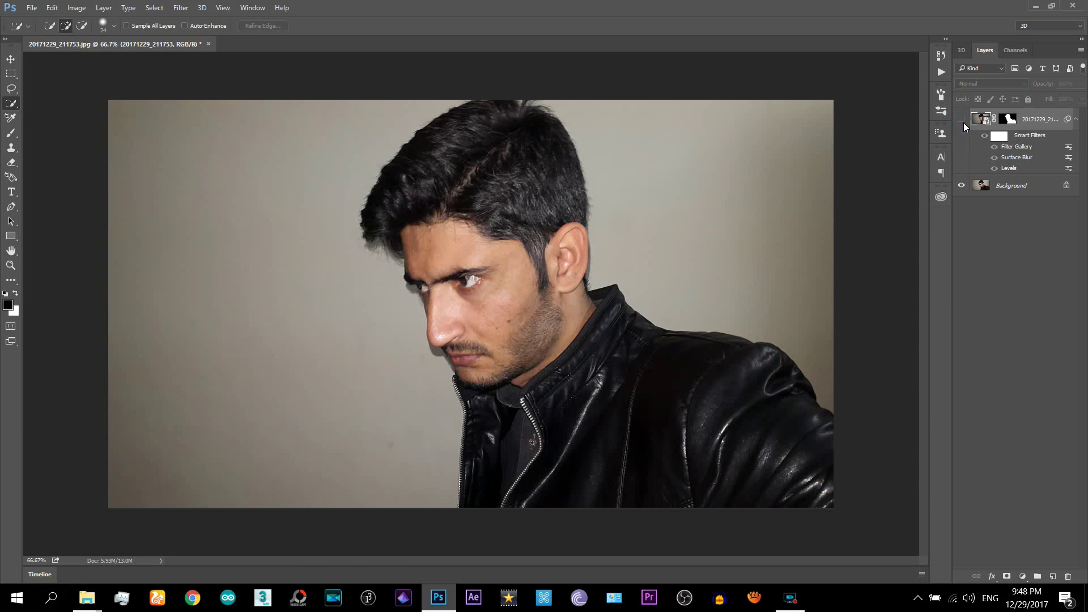
click(961, 119)
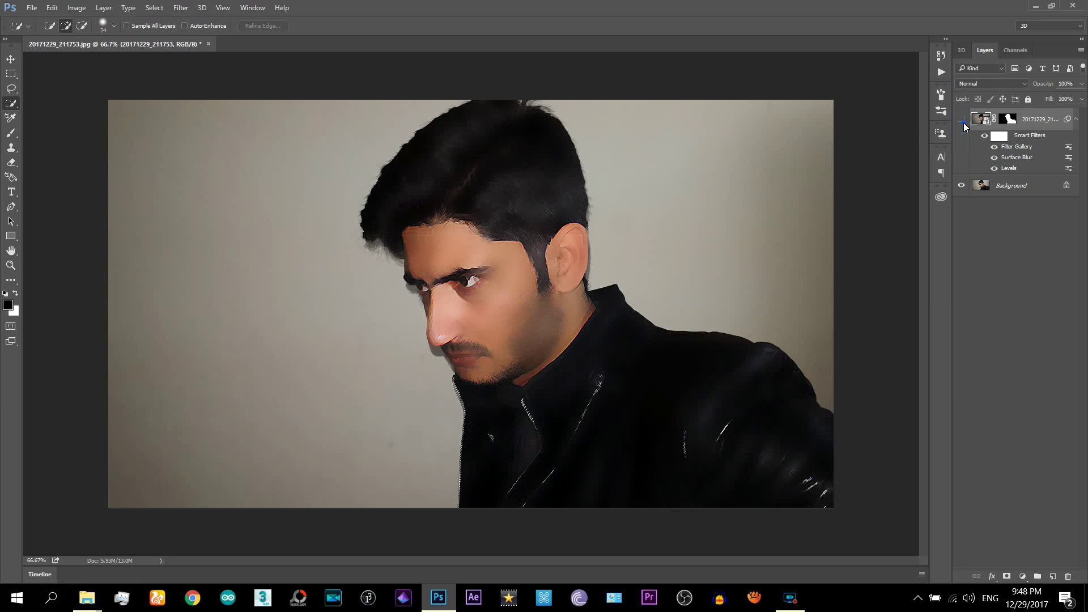
click(963, 123)
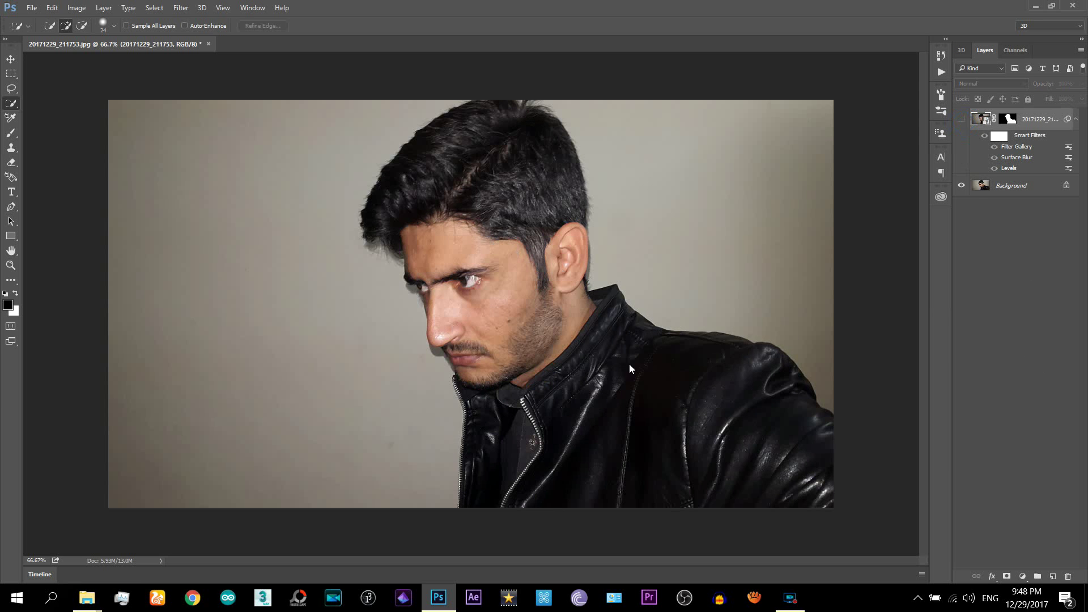
click(962, 120)
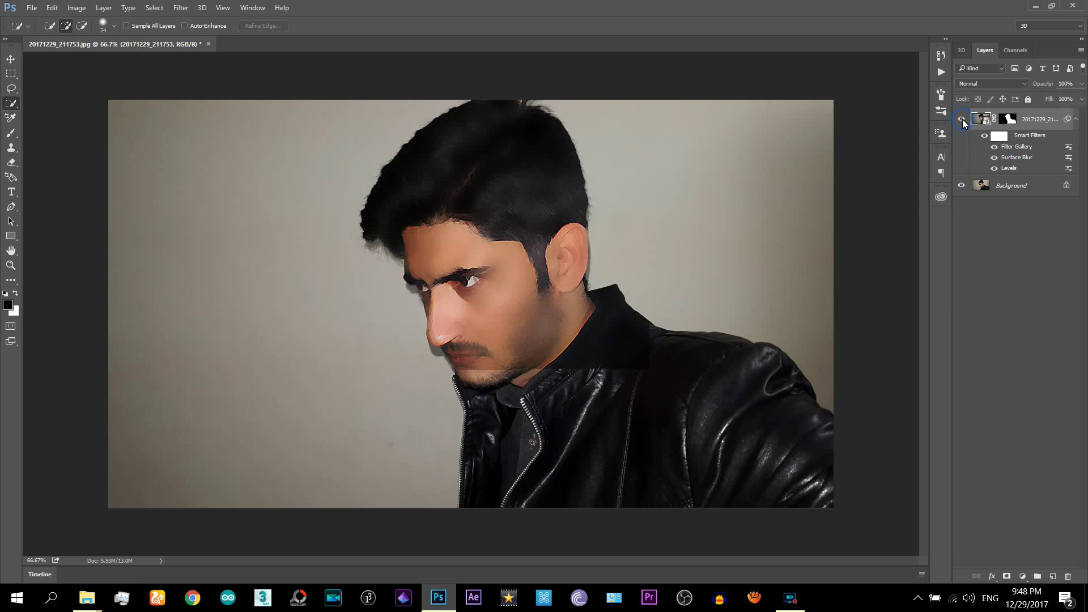
click(961, 185)
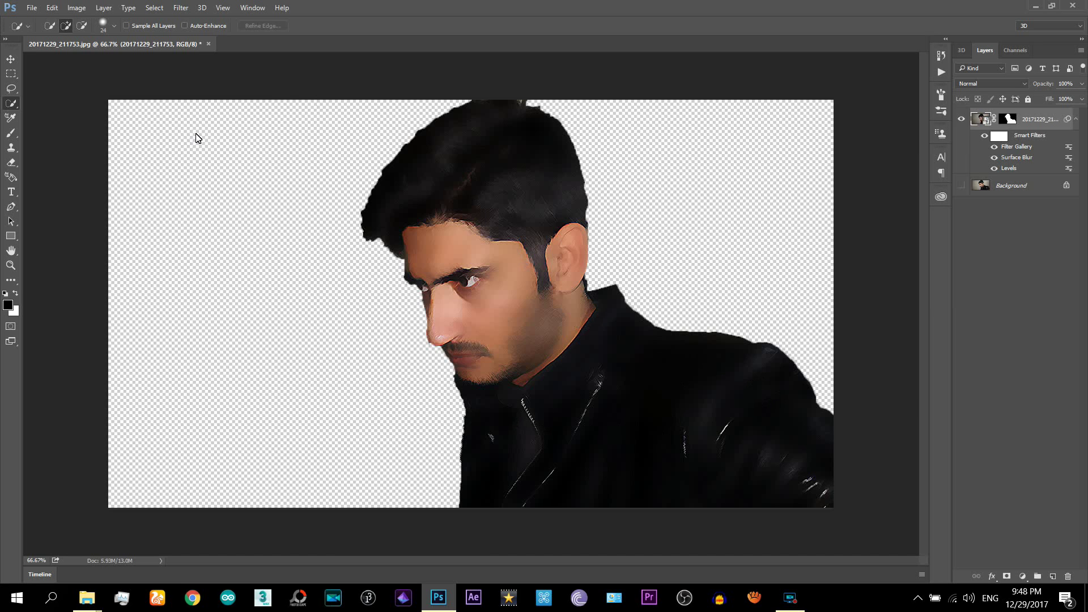
Convert the document to Lab Color without merging, rasterizing the smart object.
click(74, 8)
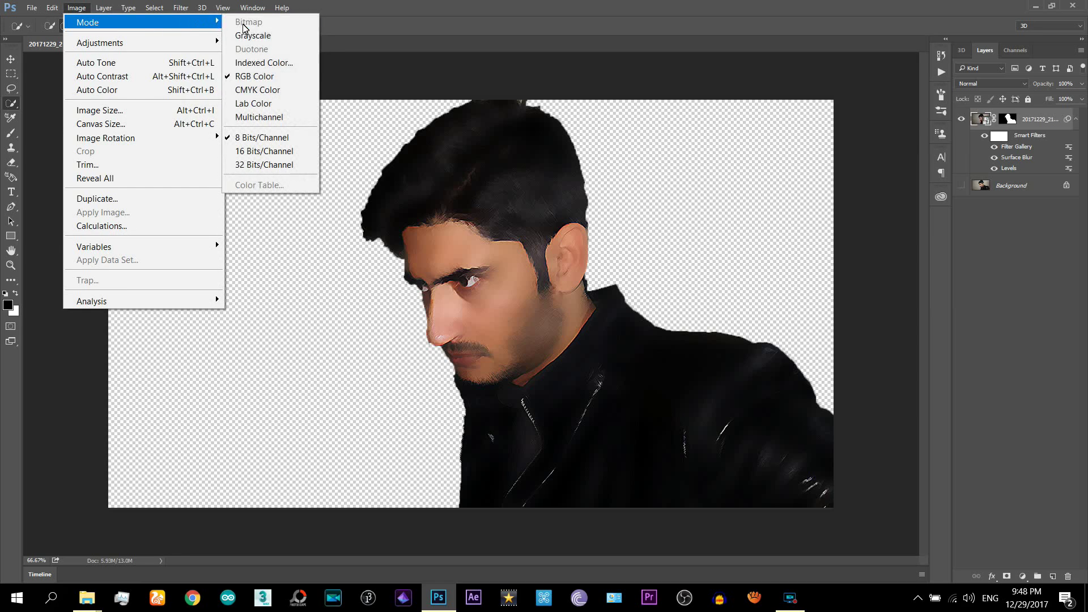
mouse_move(153, 24)
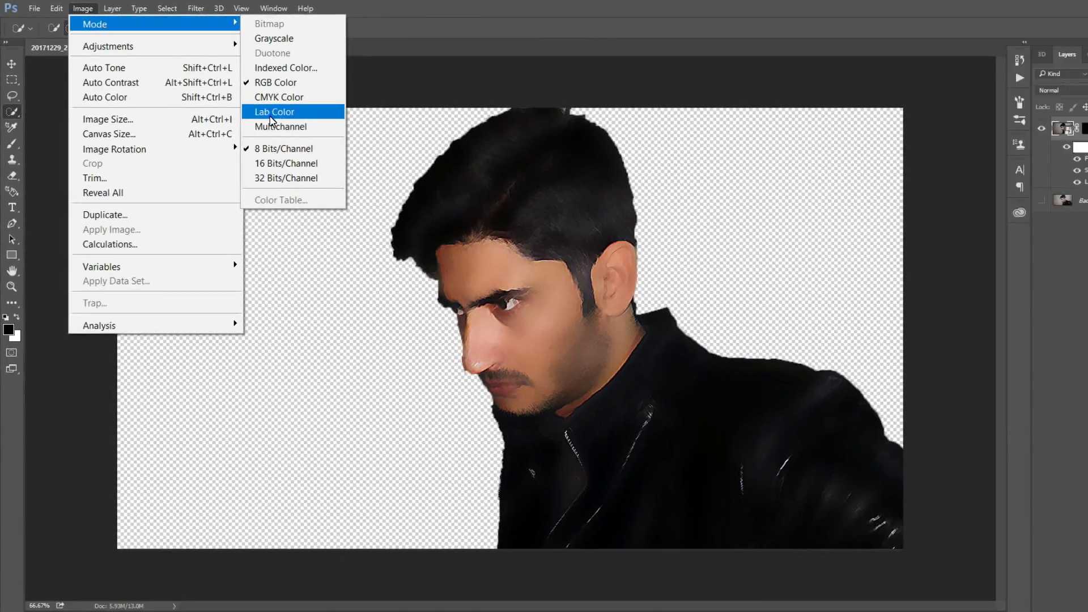
click(484, 207)
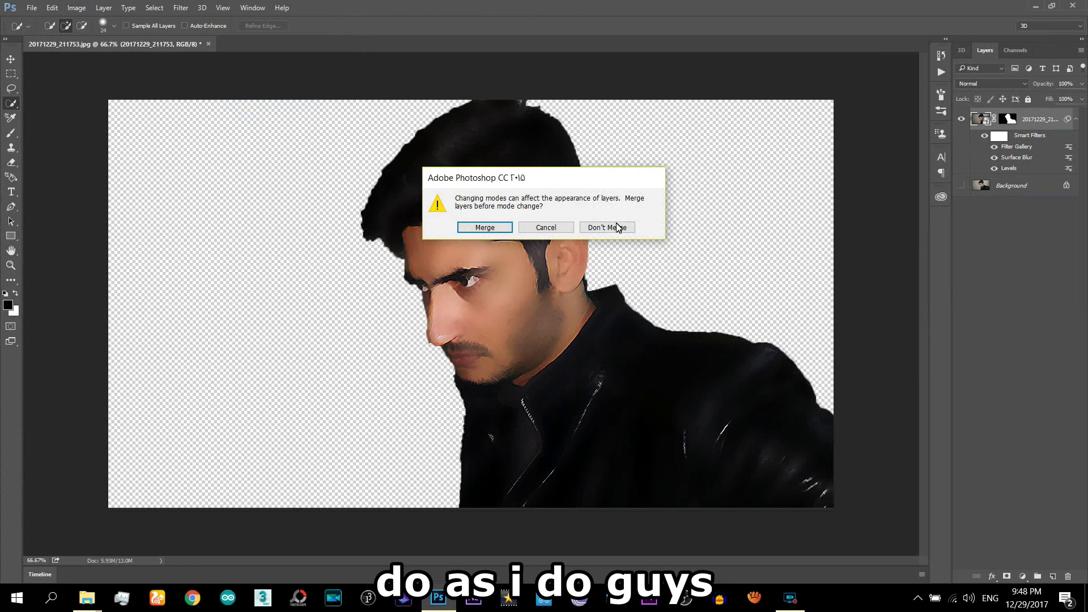
click(617, 228)
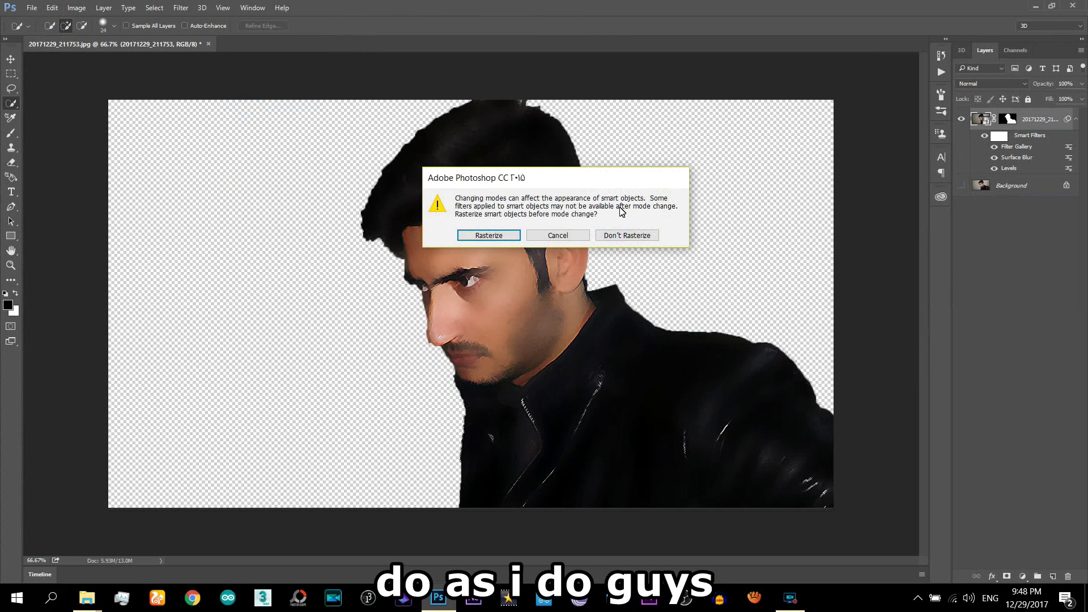
click(488, 236)
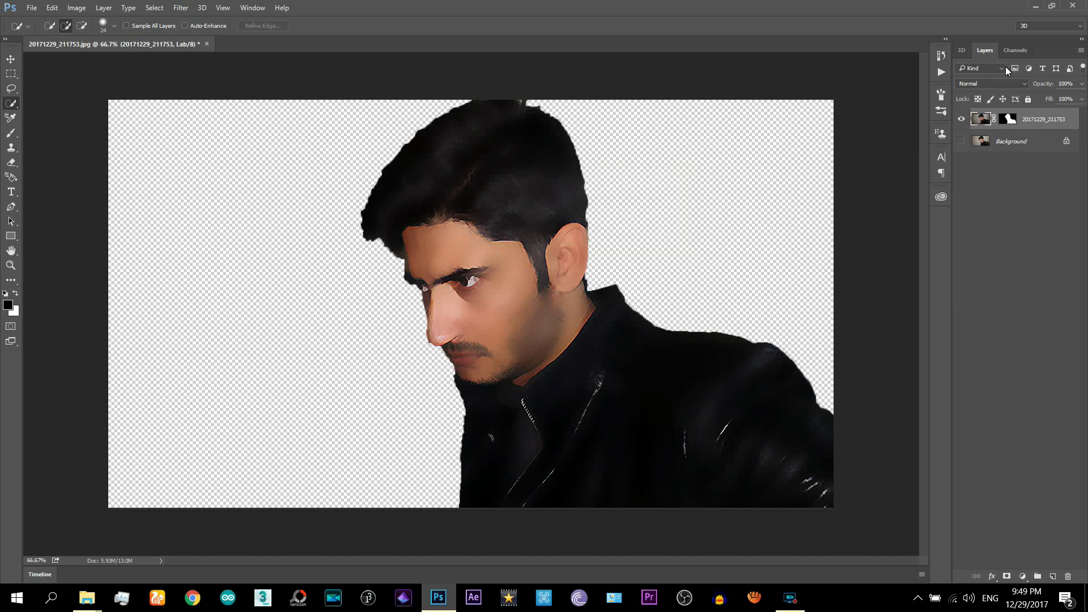
Copy the Lab a channel into the b channel, then return to the composite and Layers.
click(1014, 52)
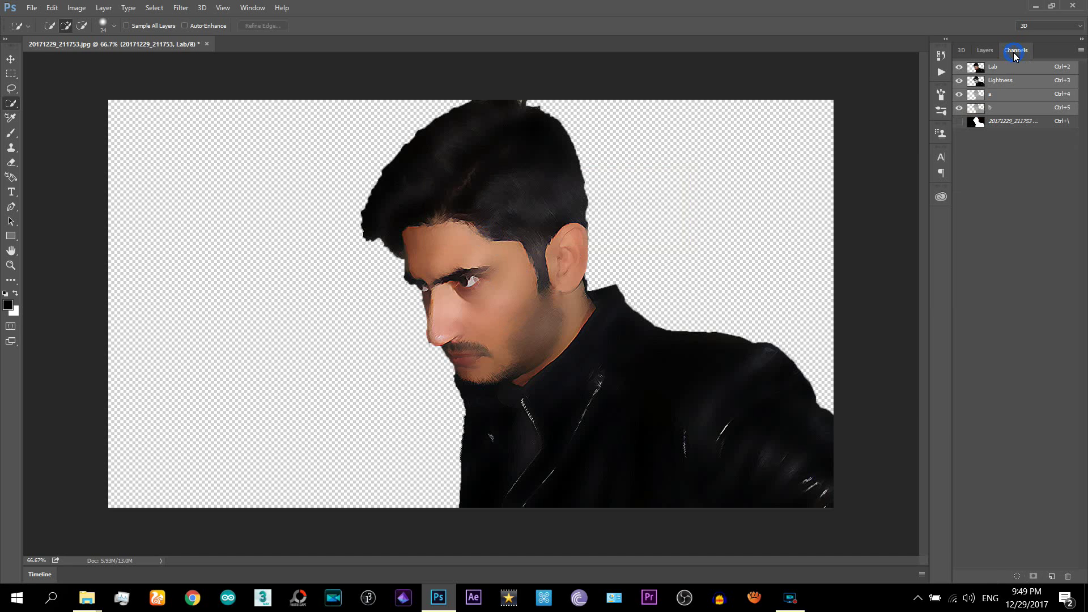
click(987, 95)
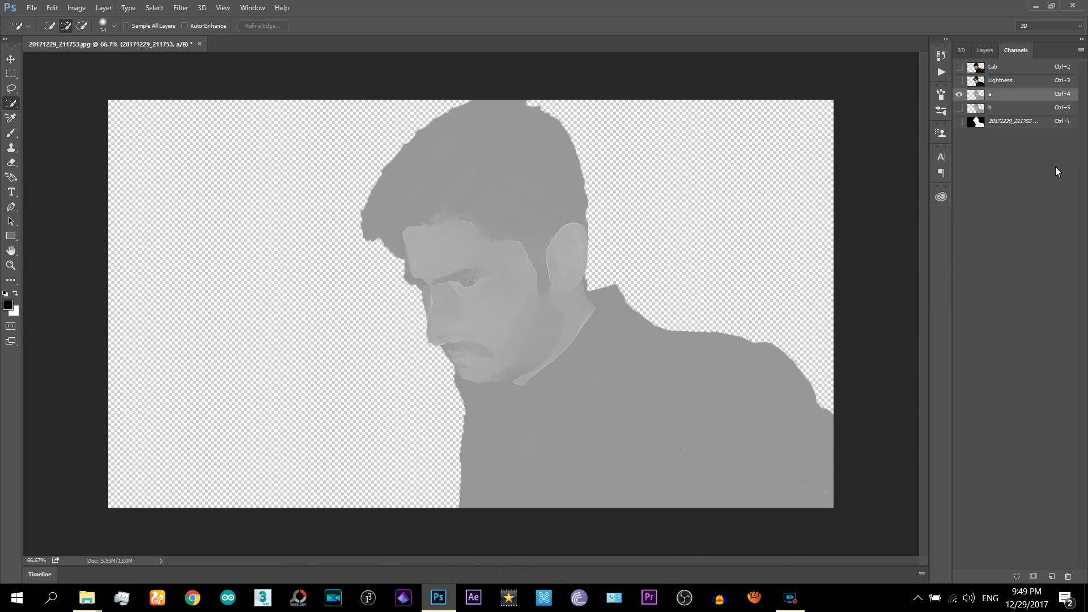
key(ctrl+a)
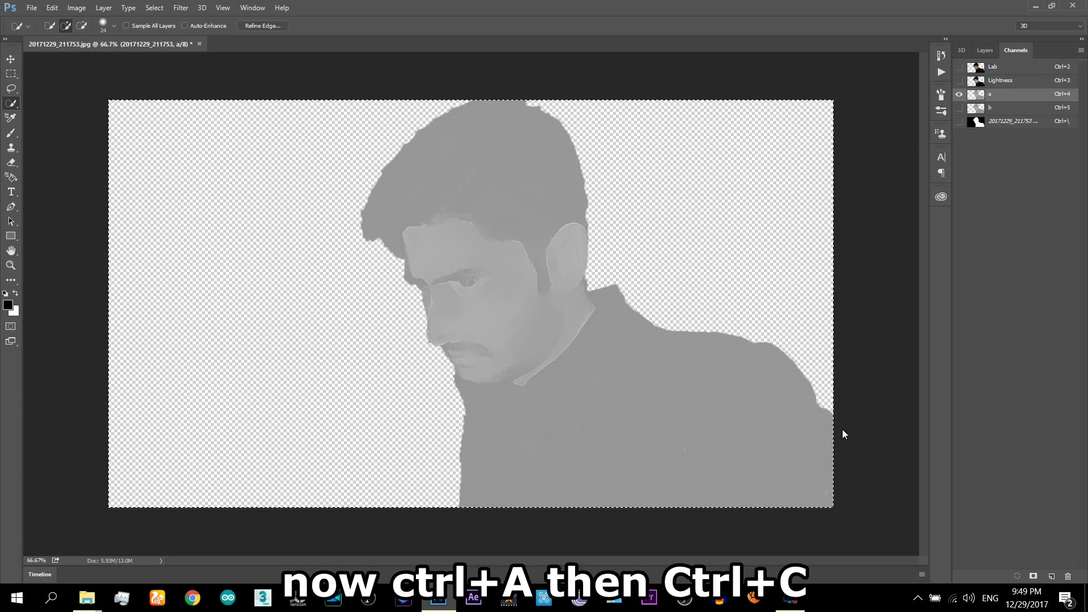
click(1011, 109)
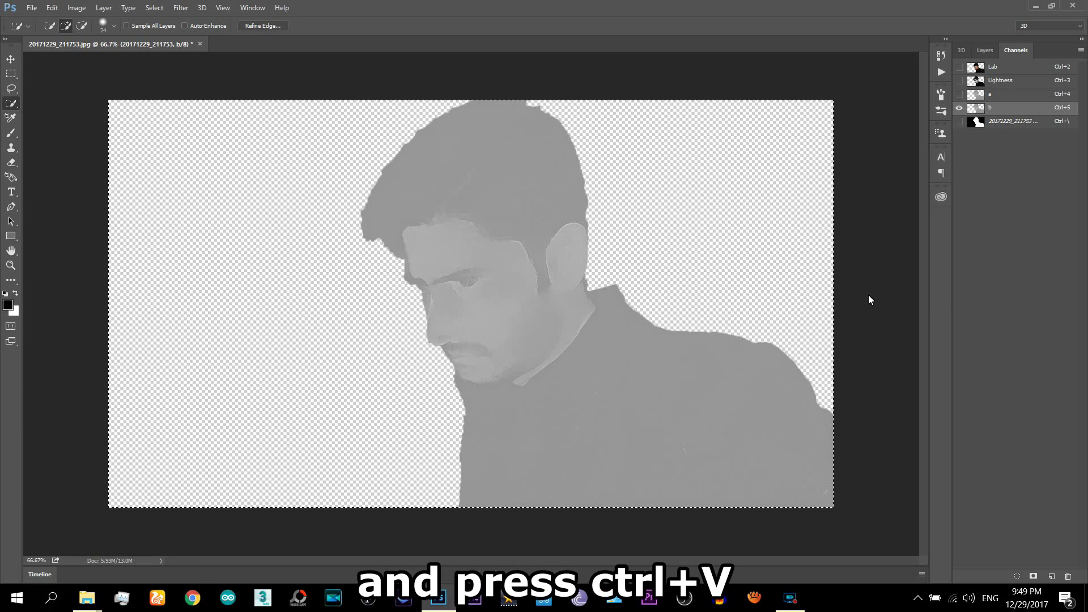
click(1008, 69)
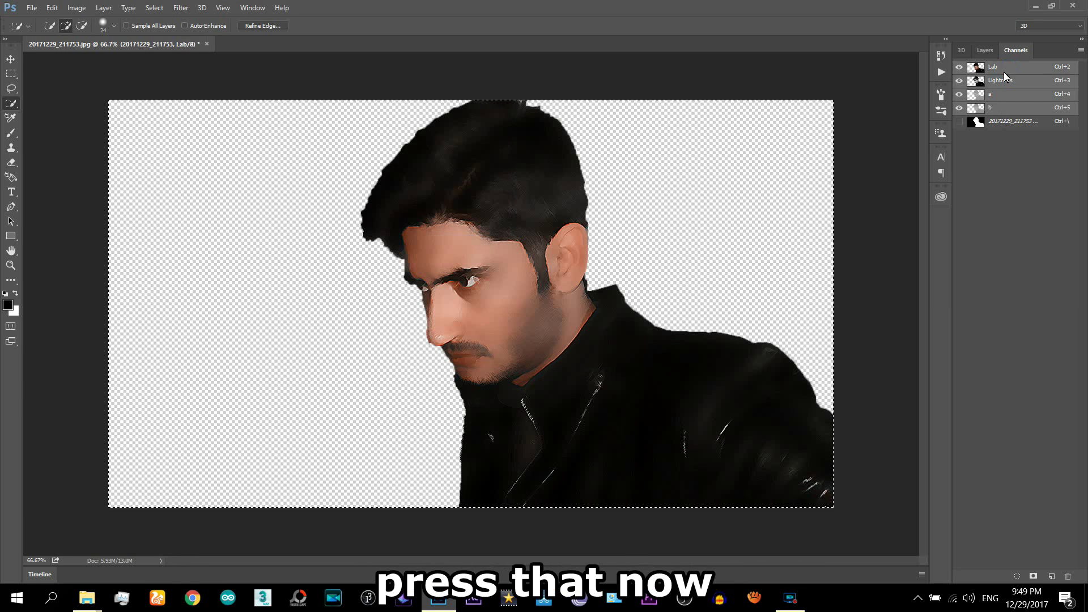
click(985, 51)
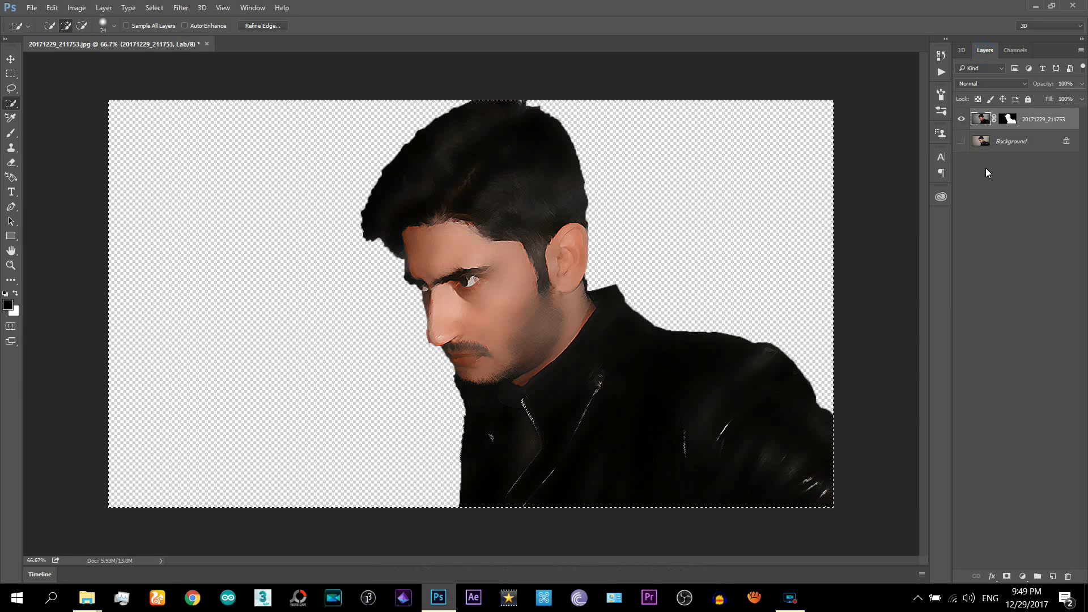
click(961, 141)
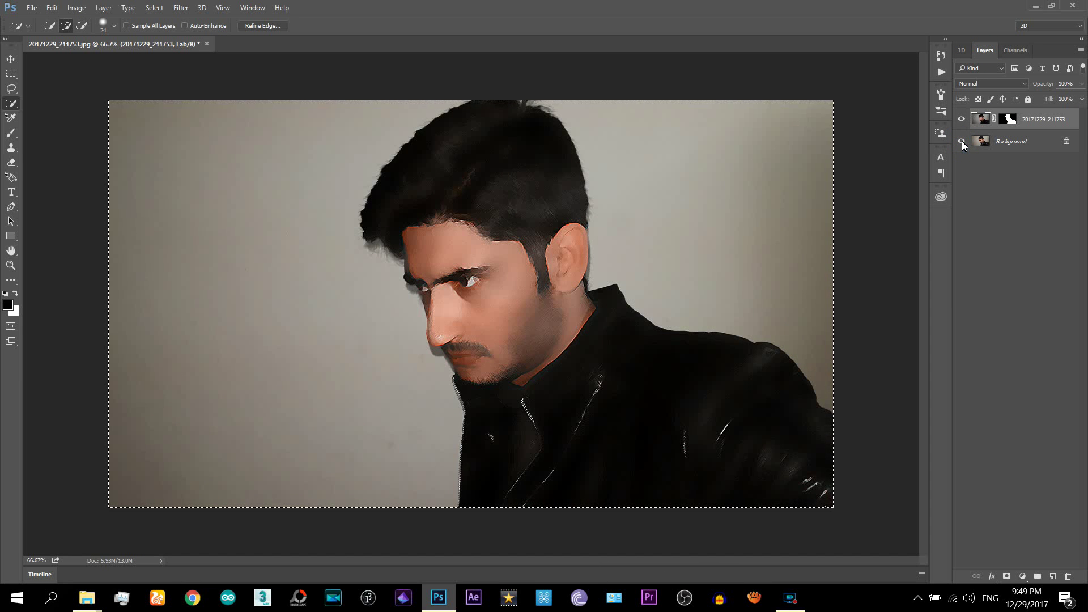
click(961, 120)
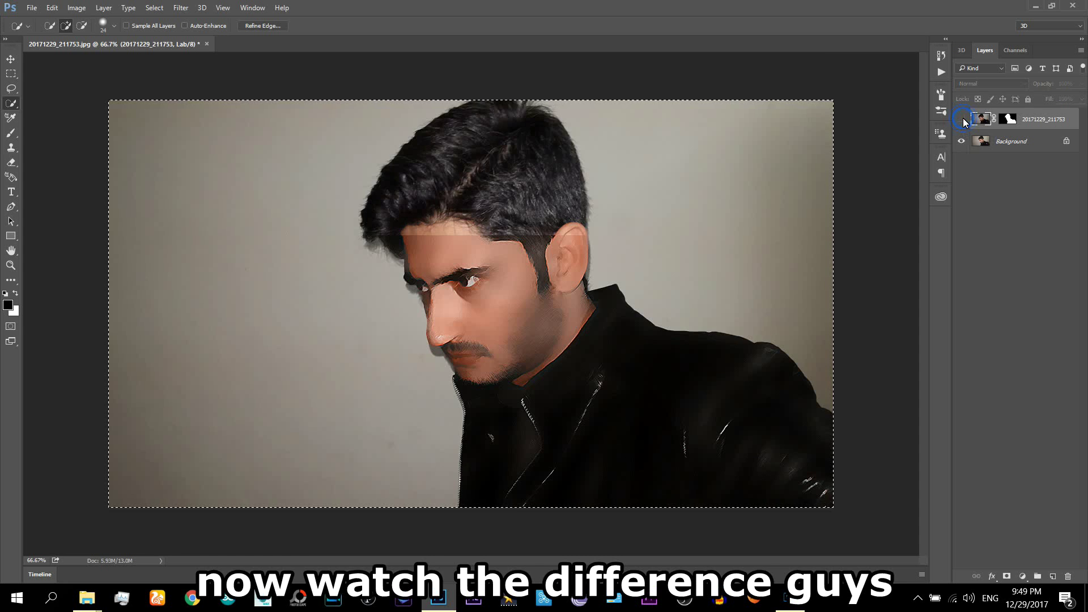
click(961, 119)
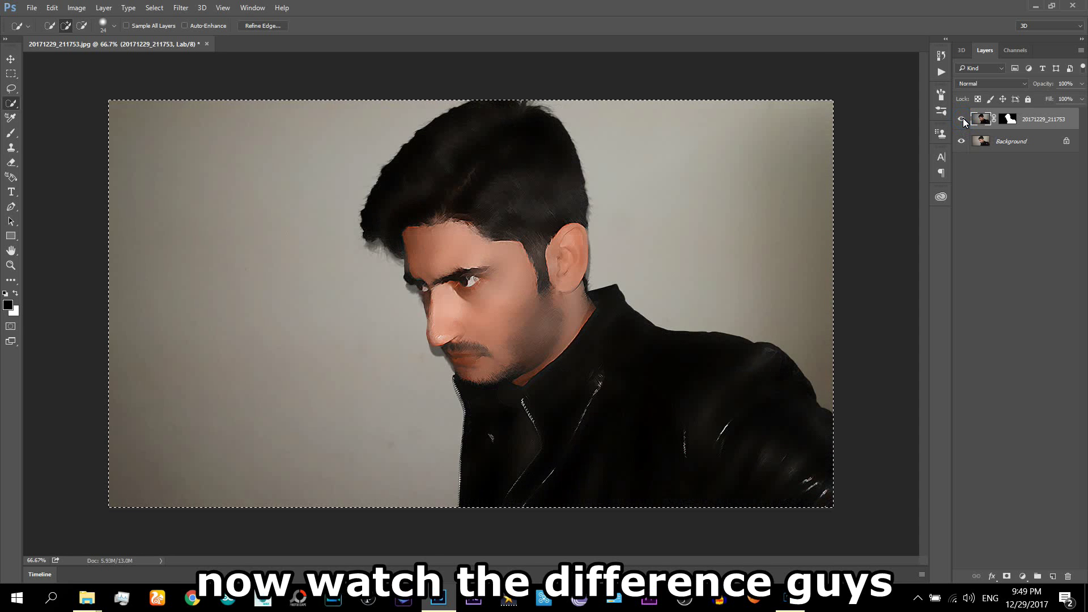
click(962, 119)
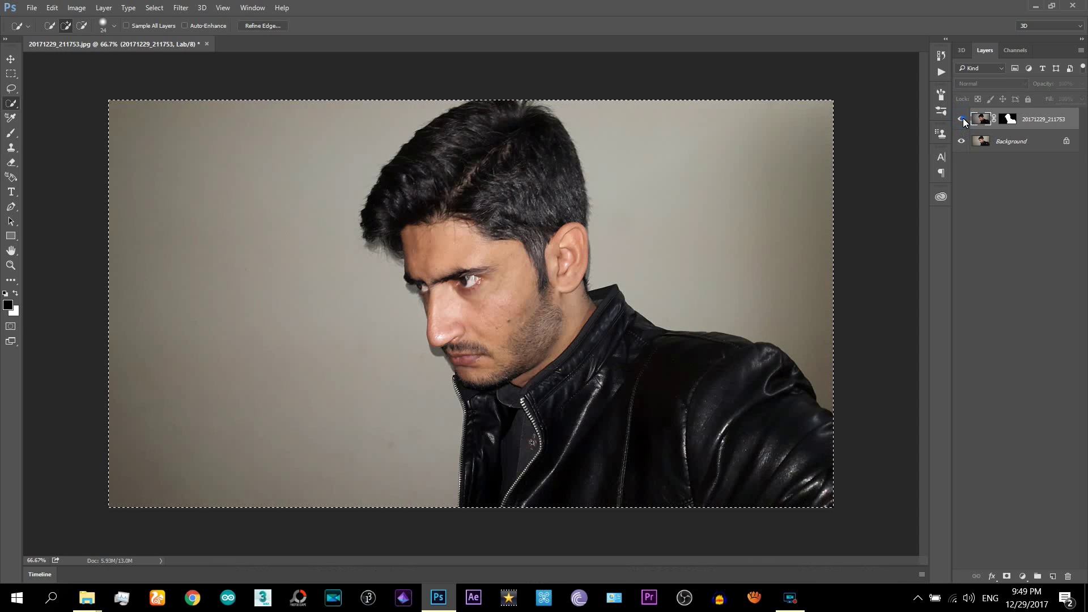
click(962, 119)
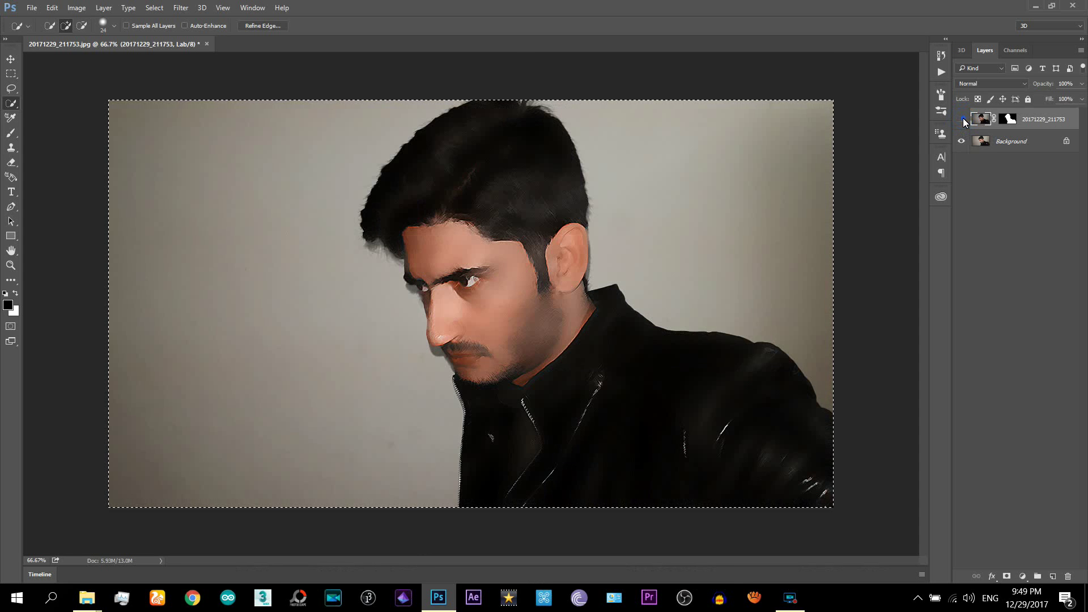
click(961, 119)
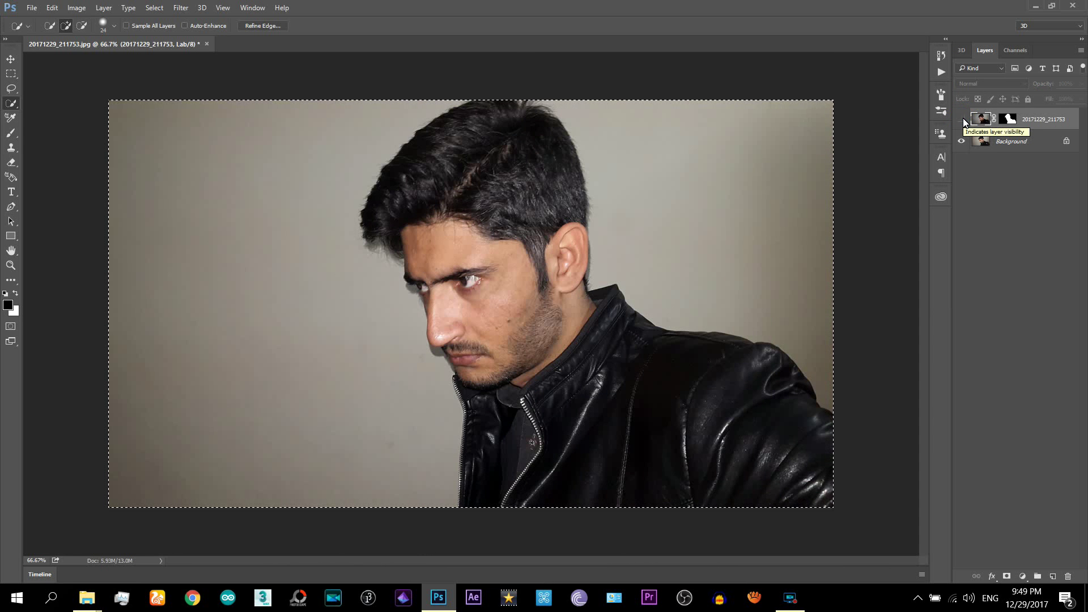
click(961, 119)
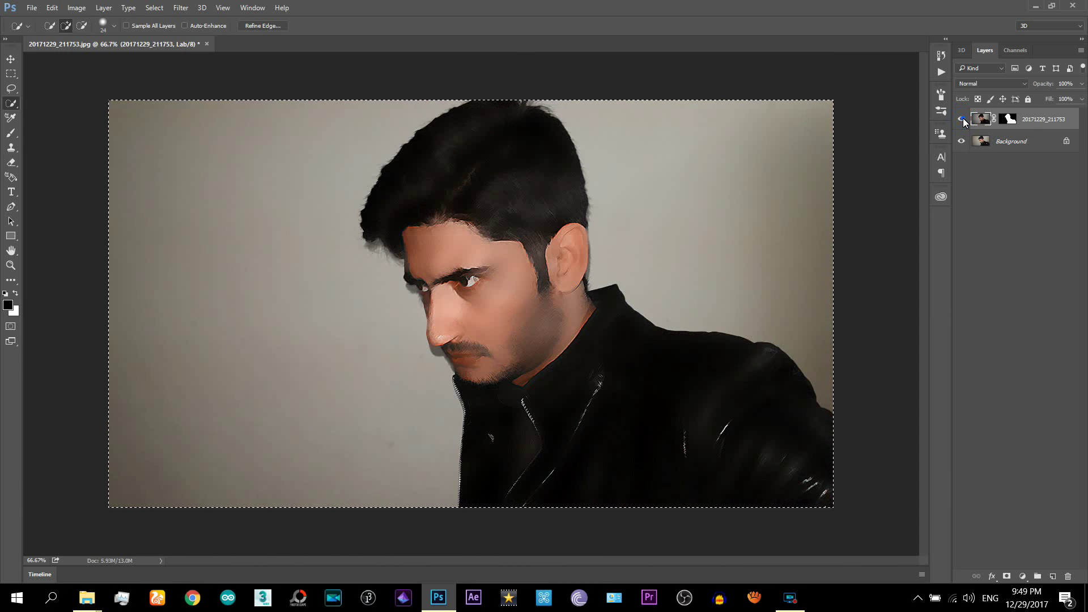
click(962, 119)
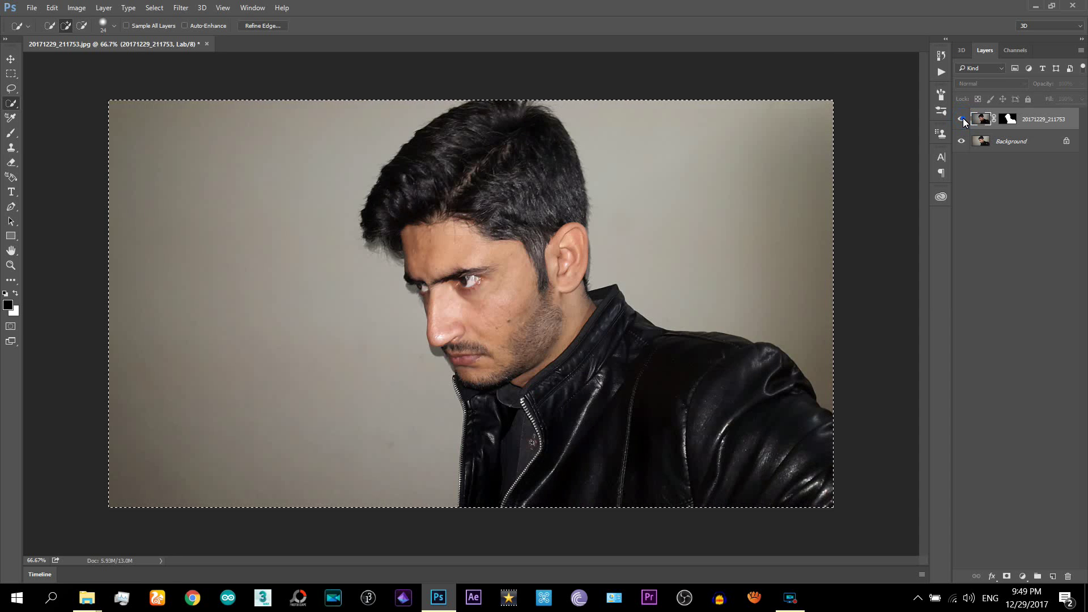
click(961, 119)
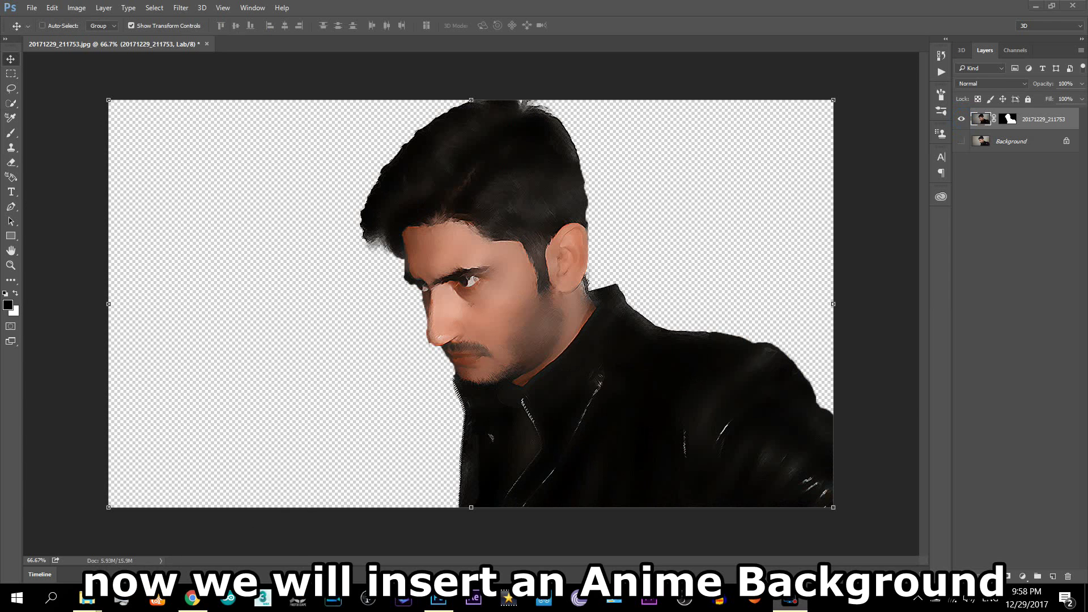
mouse_move(87, 597)
click(86, 561)
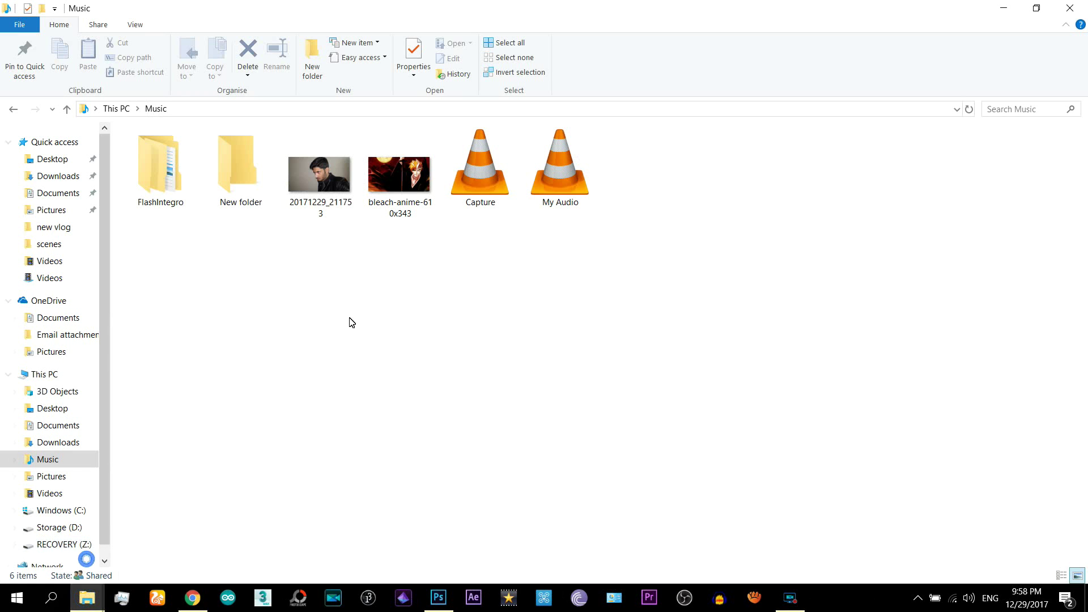
click(428, 199)
drag(397, 199, 785, 316)
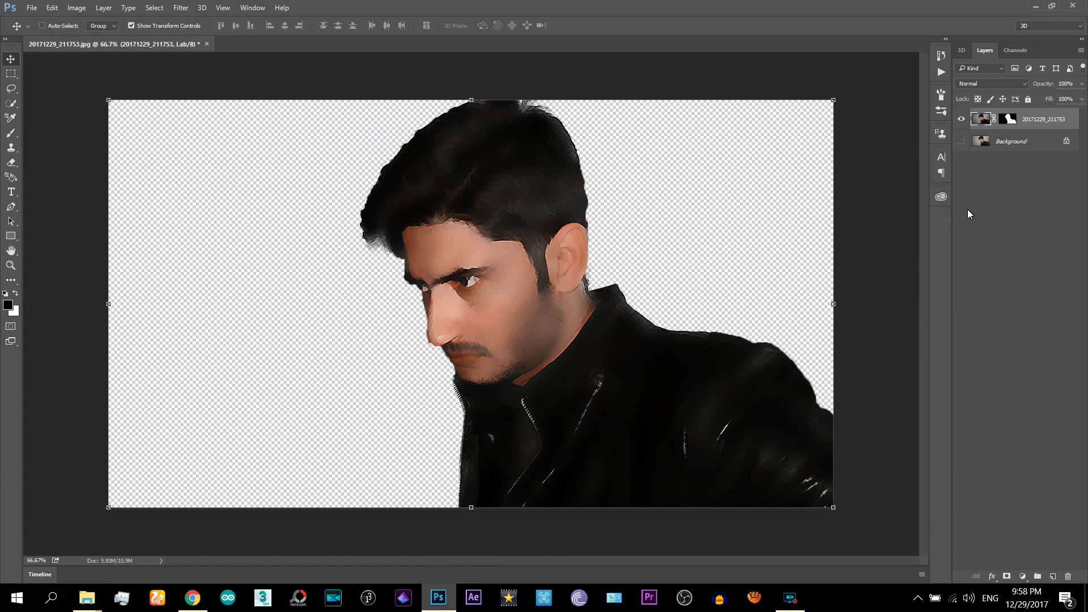
Place bleach-anime-610x343 at the top-left corner and scale it to fill the canvas.
drag(785, 316, 771, 212)
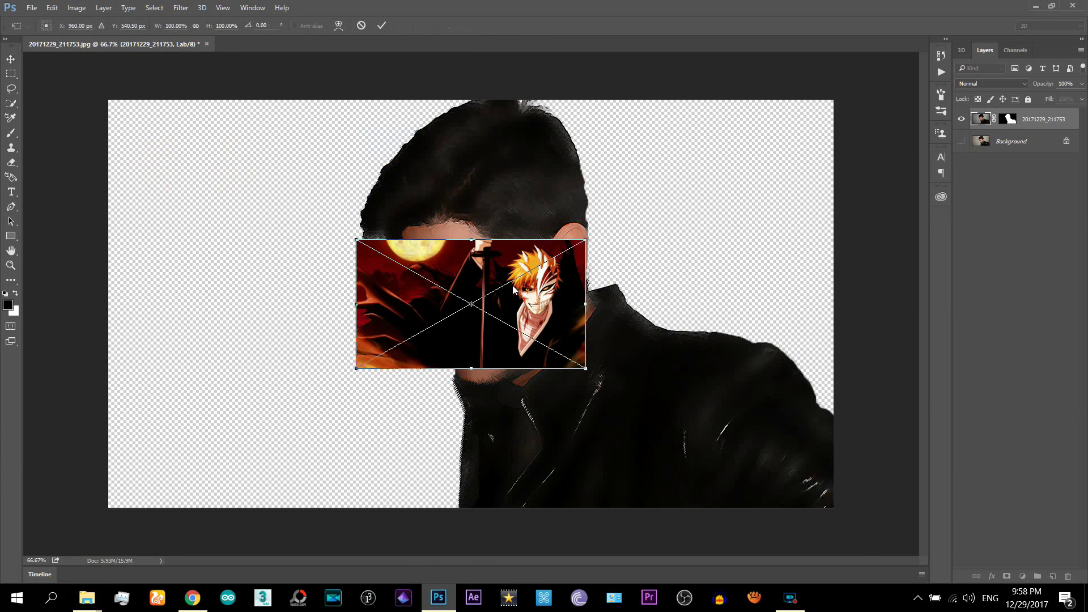
drag(424, 275, 188, 147)
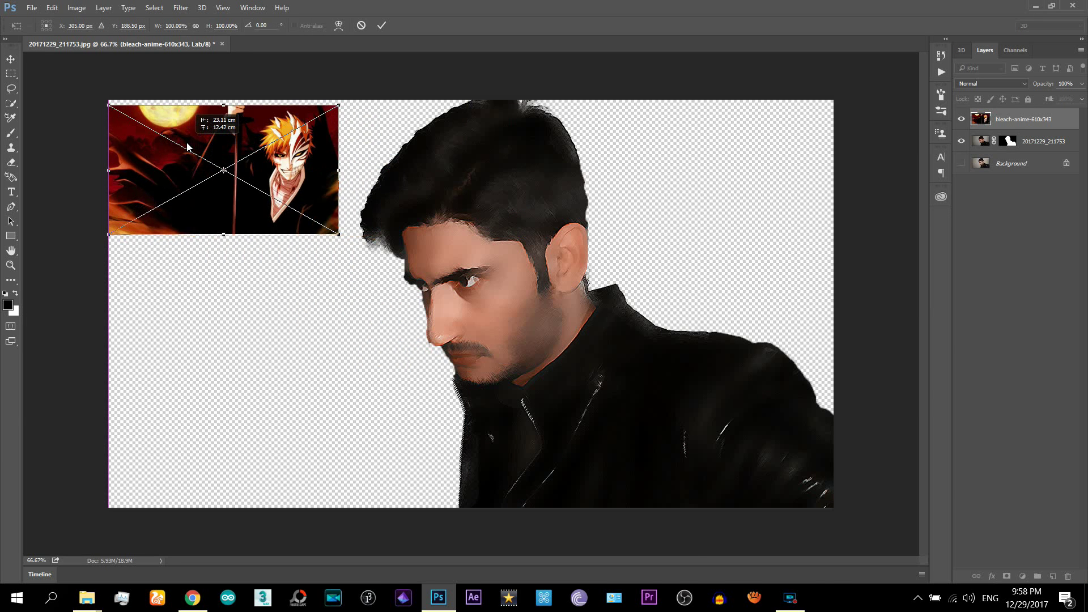
drag(187, 146, 185, 139)
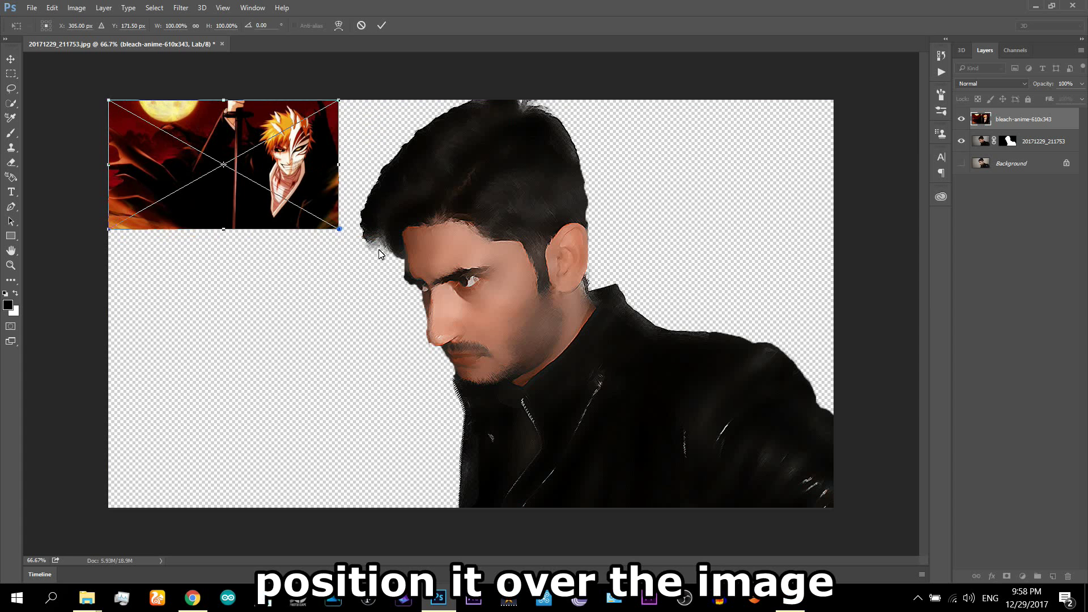
drag(338, 228, 835, 507)
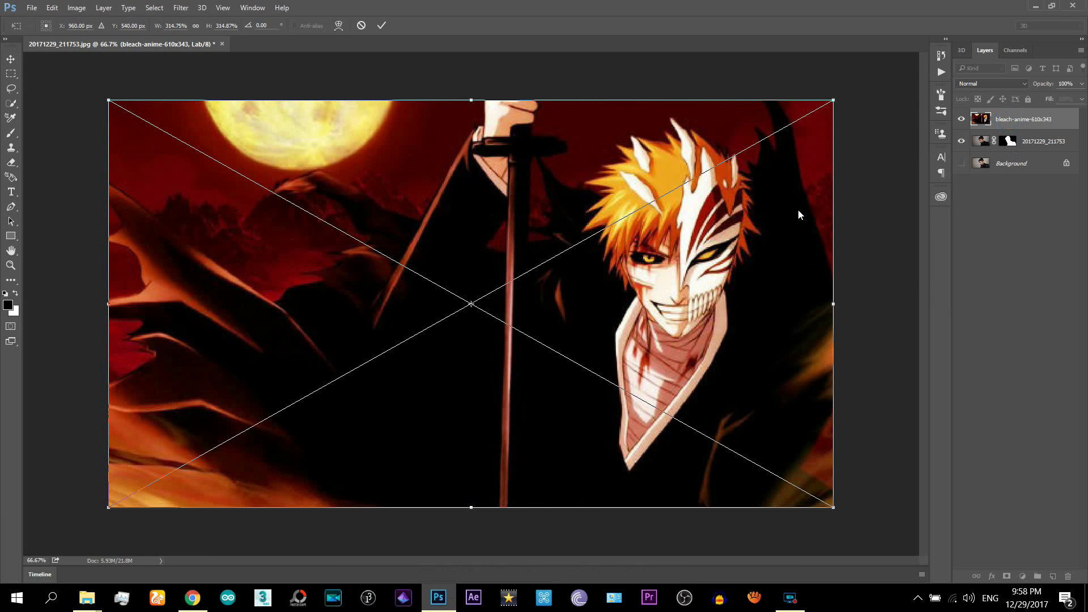
key(Return)
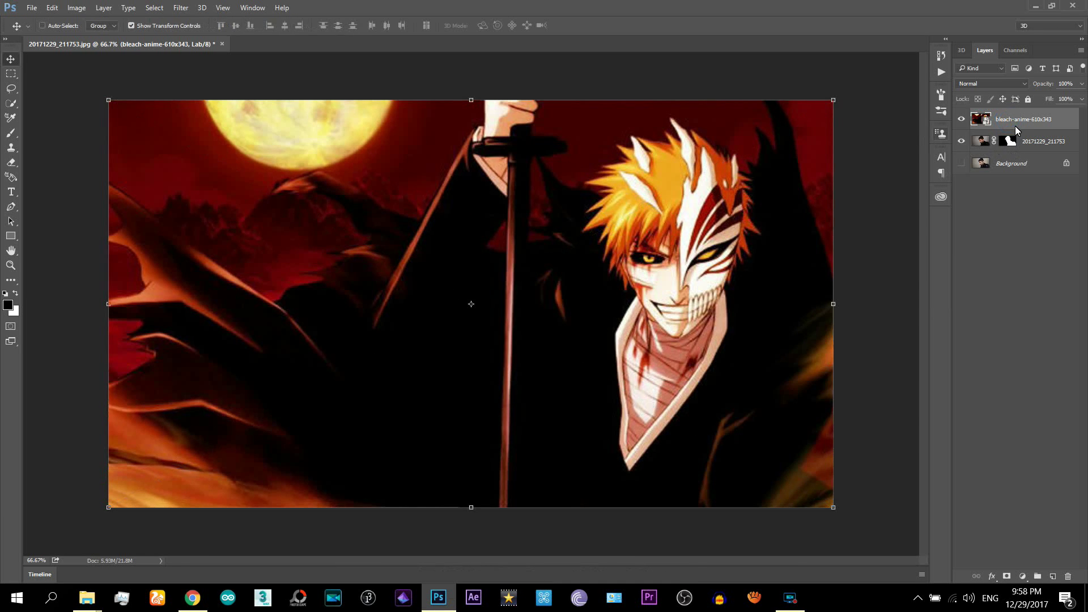
Move the anime background layer beneath the portrait layer and select the portrait layer.
drag(1015, 130, 1016, 135)
drag(1016, 134, 1014, 152)
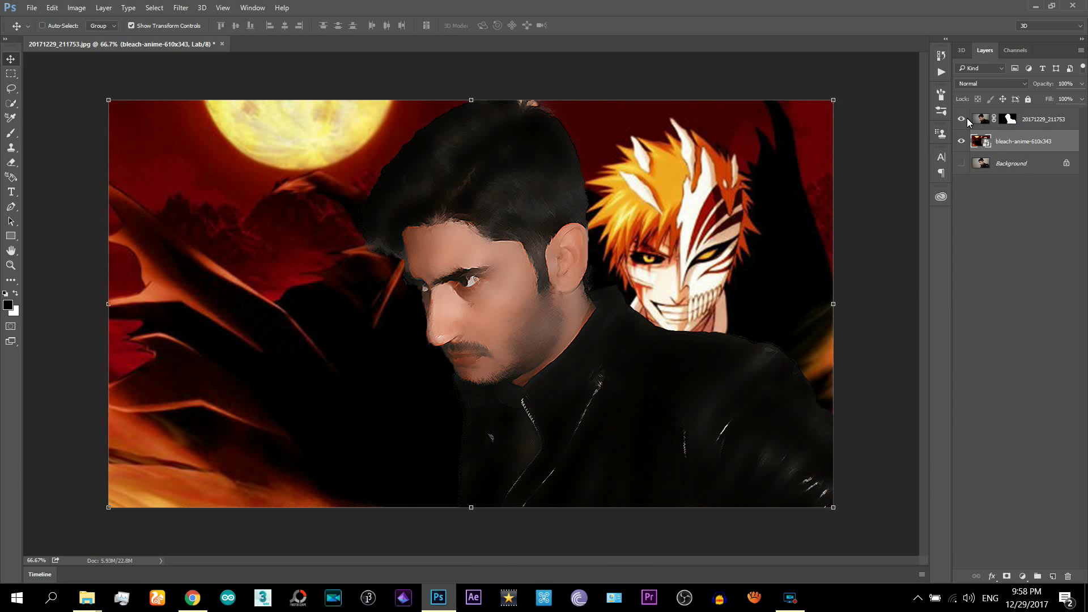
click(982, 125)
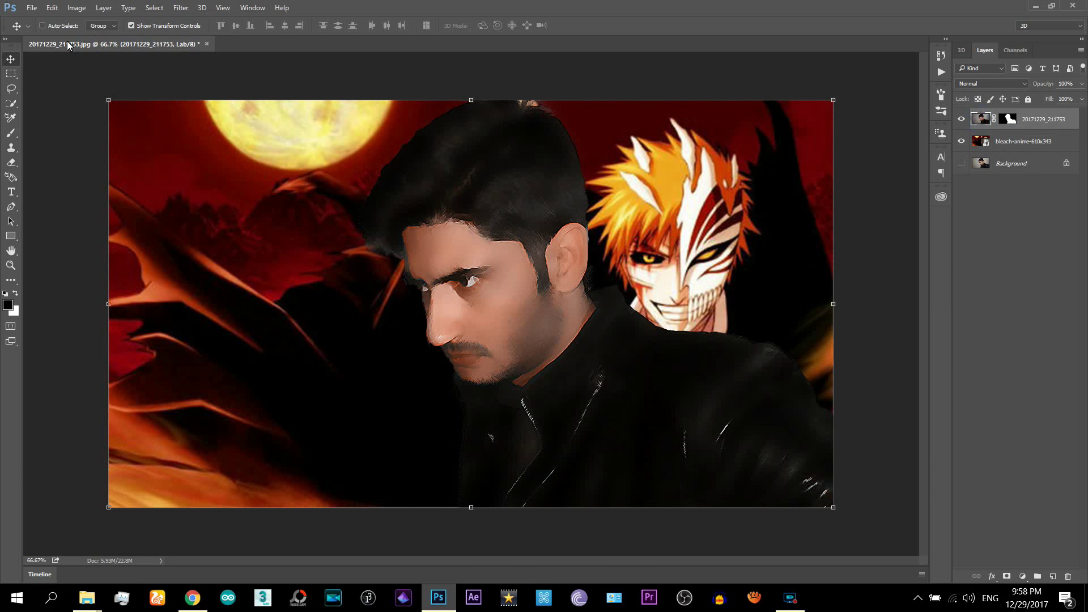
Flip the portrait horizontally and drag it left beside the anime character.
click(51, 8)
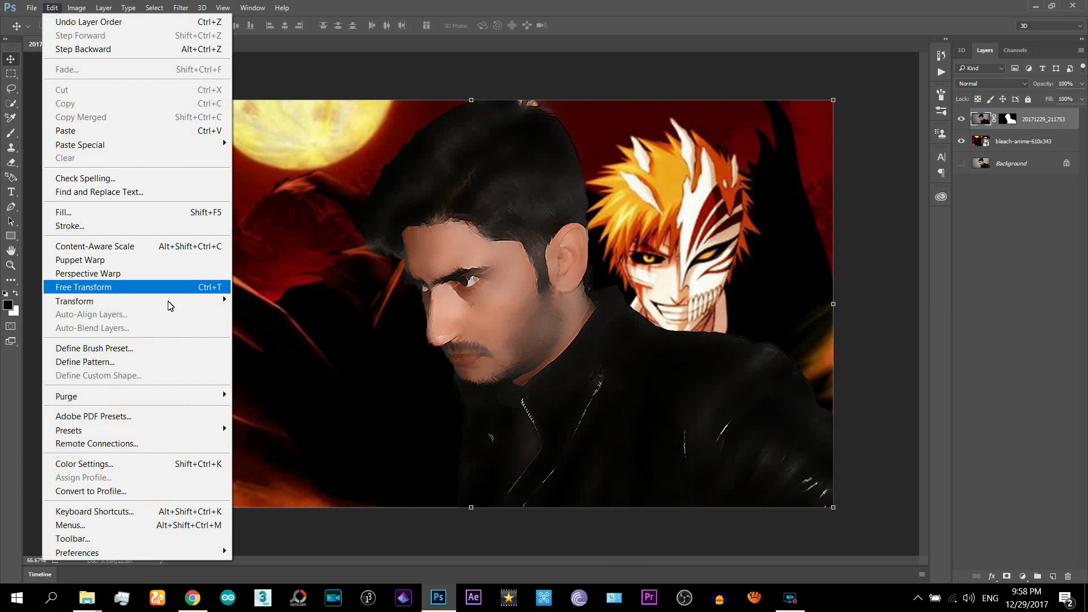
mouse_move(136, 301)
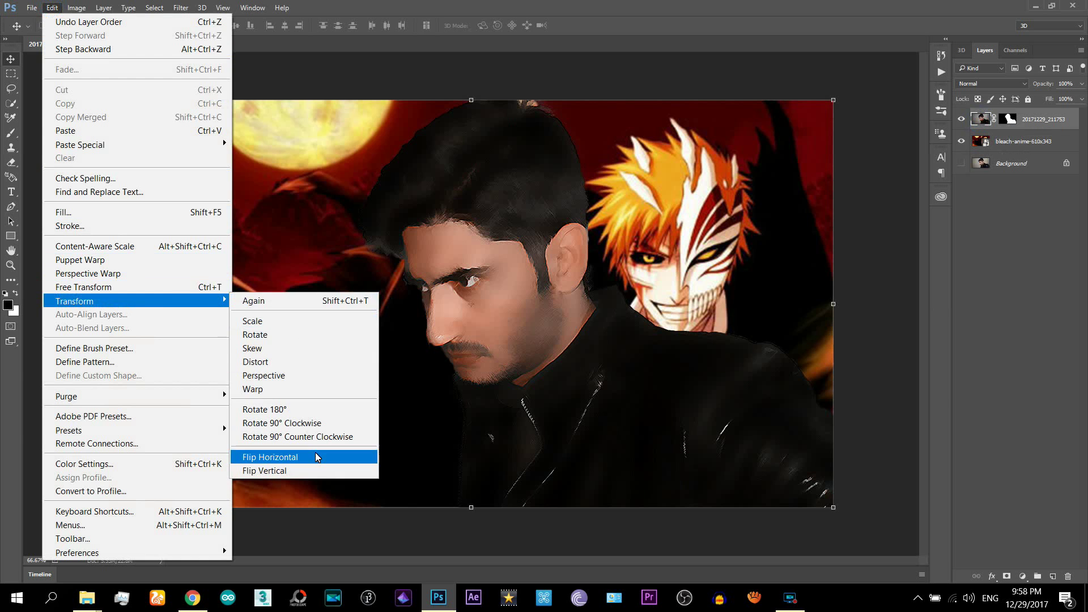
click(318, 458)
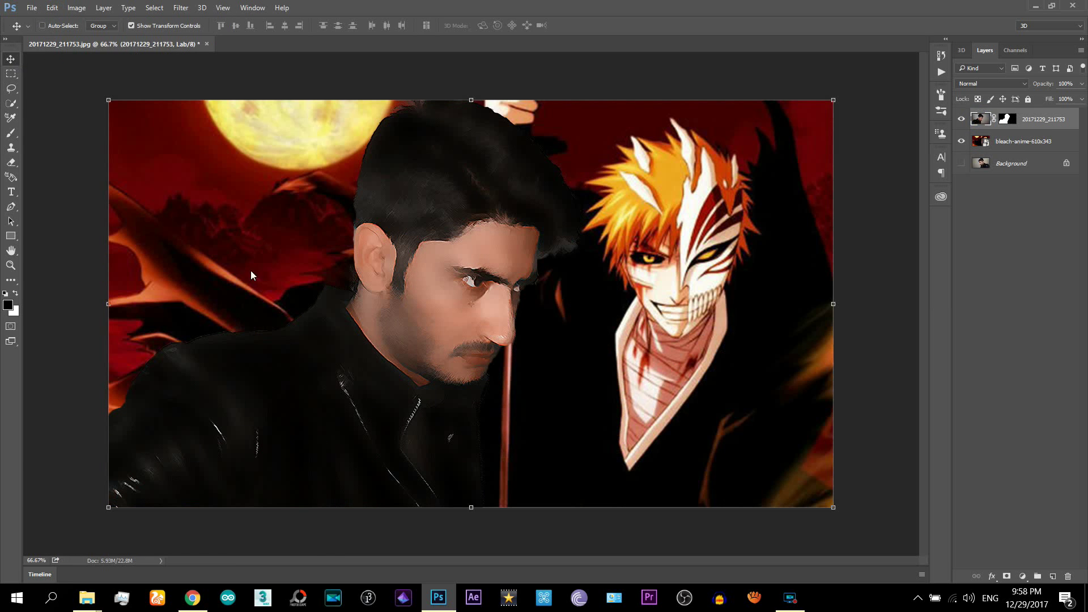
mouse_move(413, 358)
mouse_down()
mouse_move(242, 358)
mouse_move(256, 358)
mouse_up()
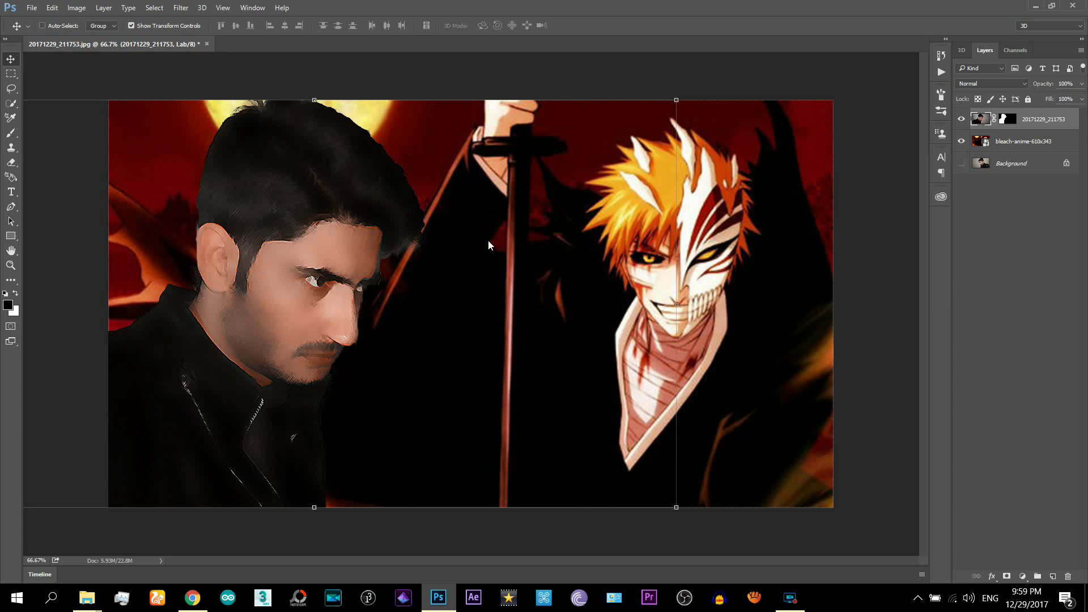
Apply a midtone Color Balance of +15 and +26 to warm the portrait.
click(76, 7)
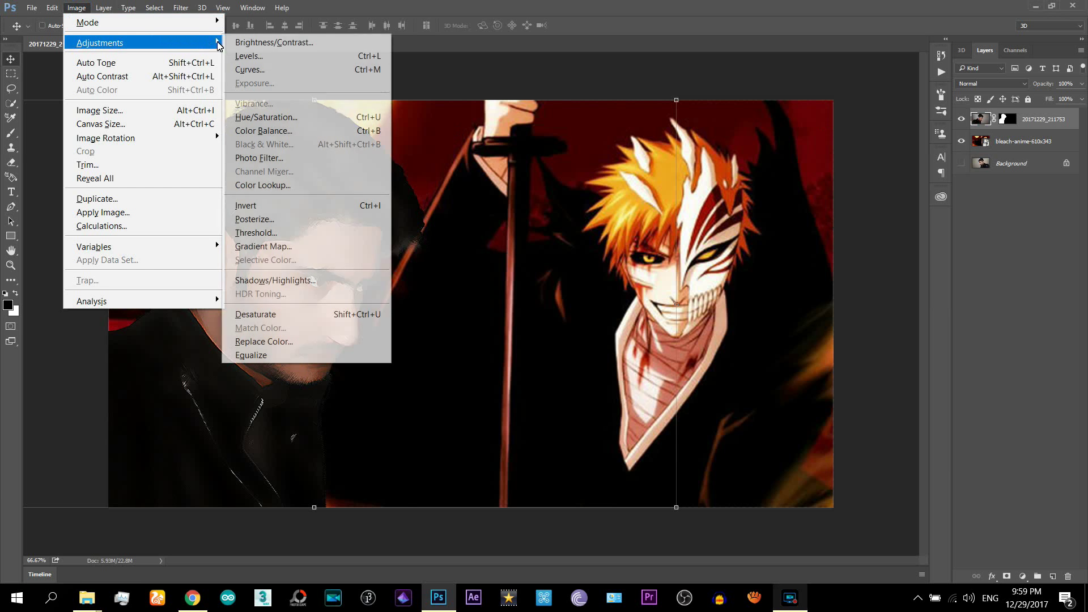
mouse_move(155, 66)
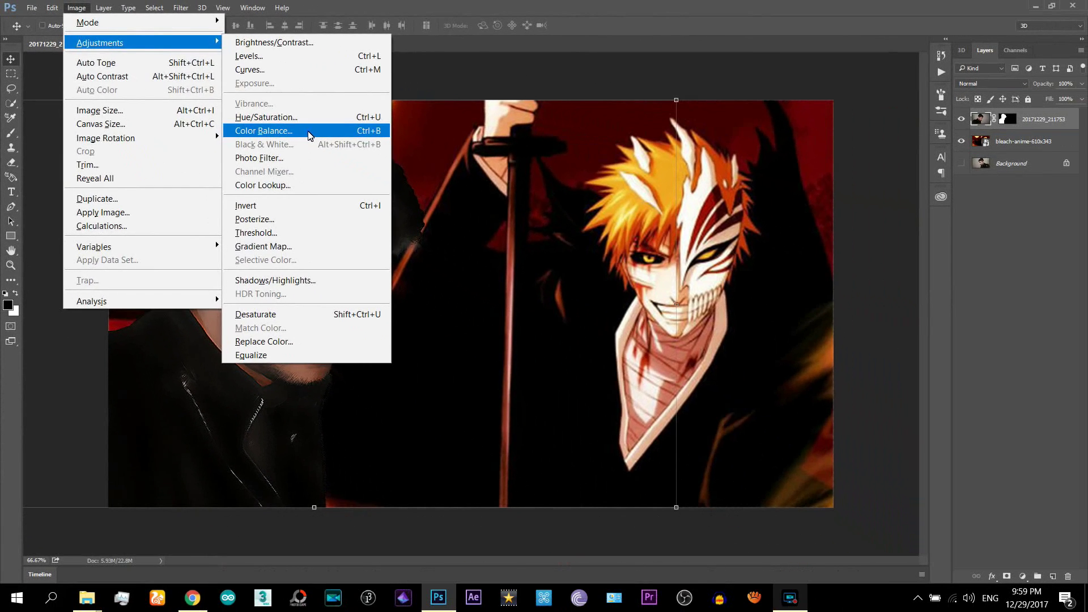
click(478, 202)
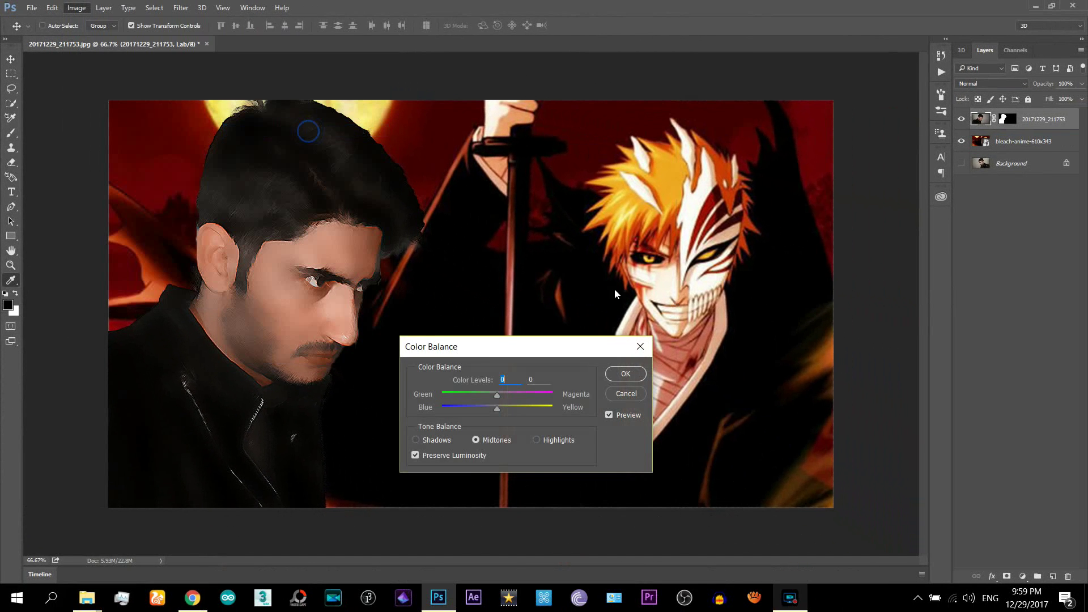
drag(499, 410, 504, 410)
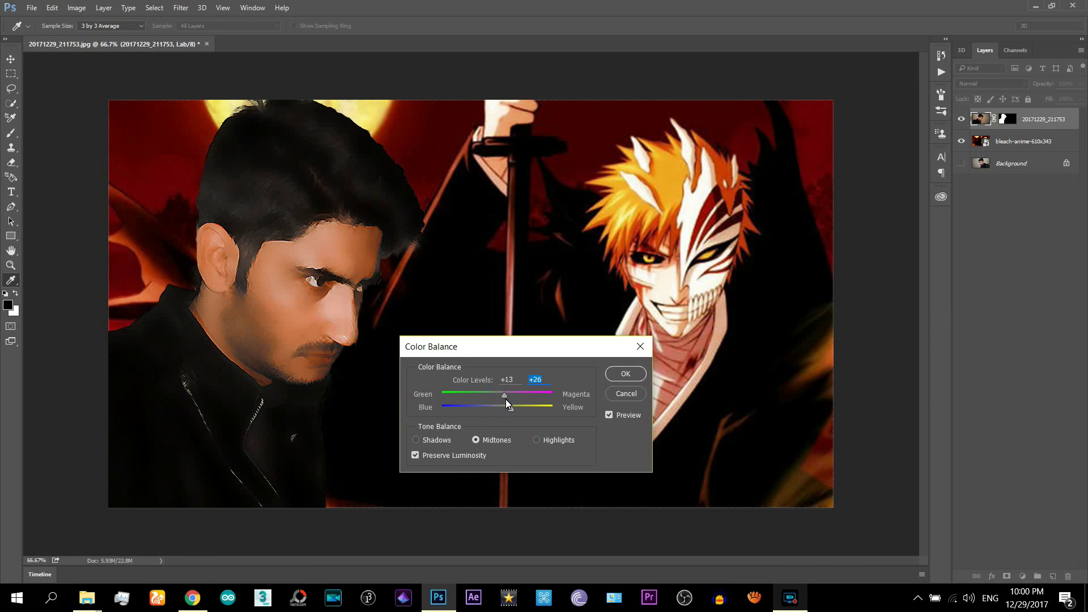
click(621, 379)
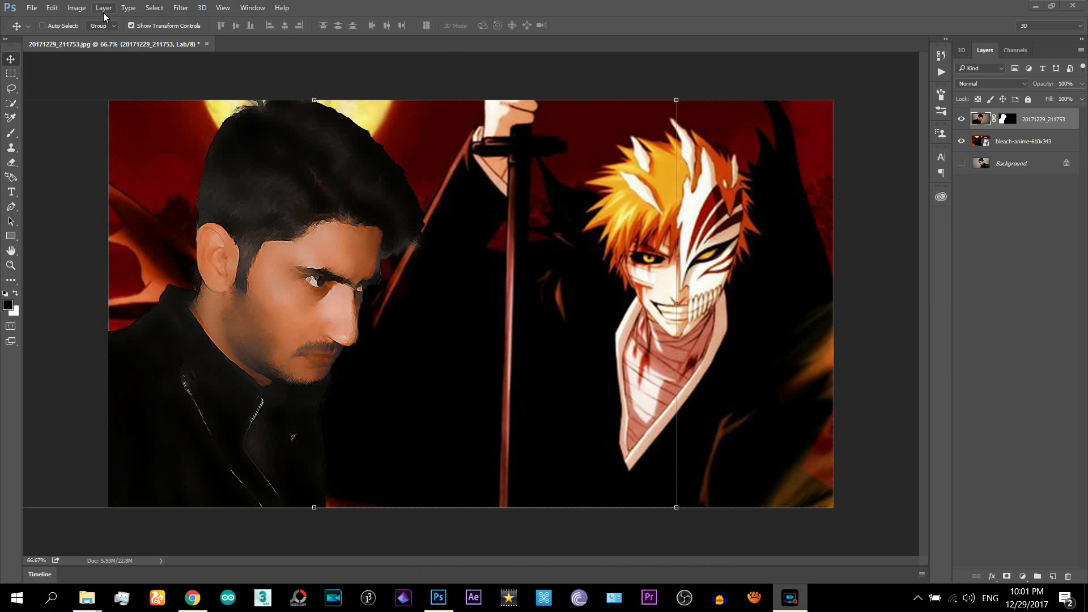
Apply legacy Brightness/Contrast to the portrait with Contrast 47 and Brightness 2.
click(78, 8)
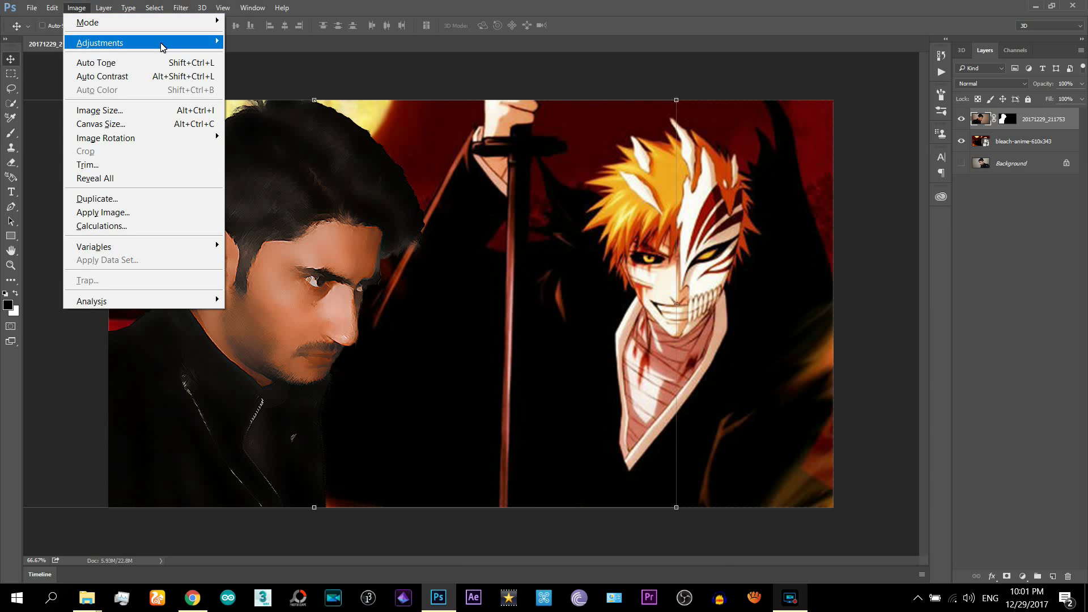
mouse_move(100, 42)
click(244, 45)
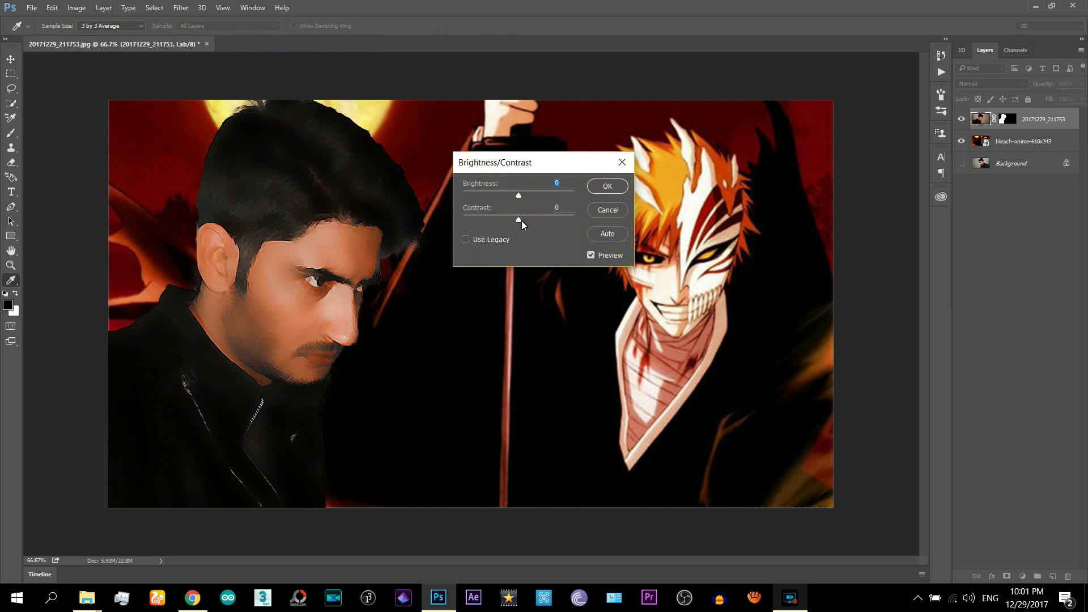
drag(519, 220, 527, 222)
click(465, 239)
drag(518, 222, 541, 222)
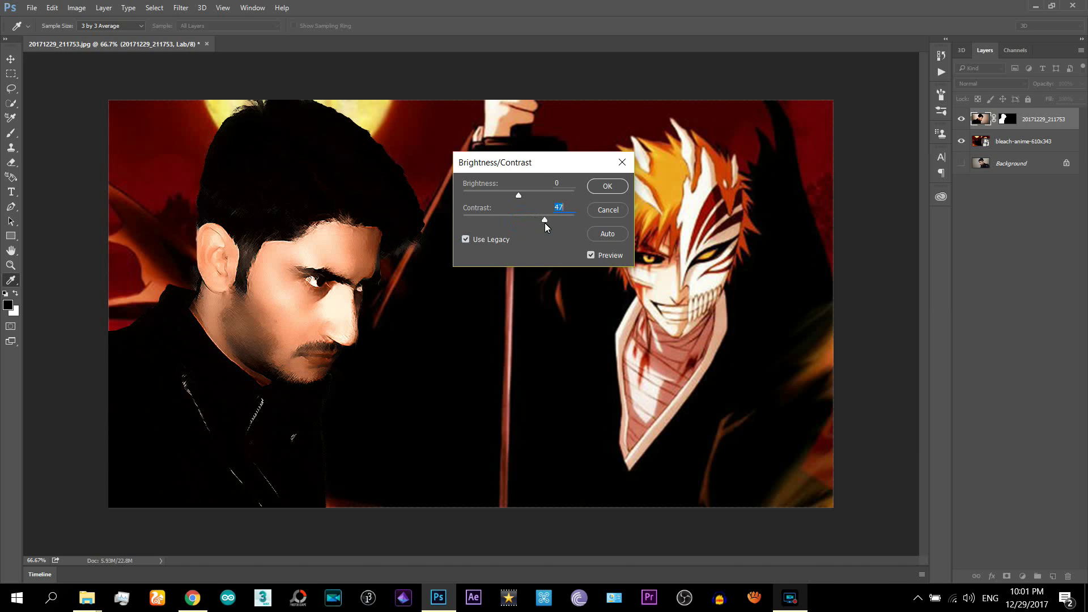
drag(547, 225, 550, 225)
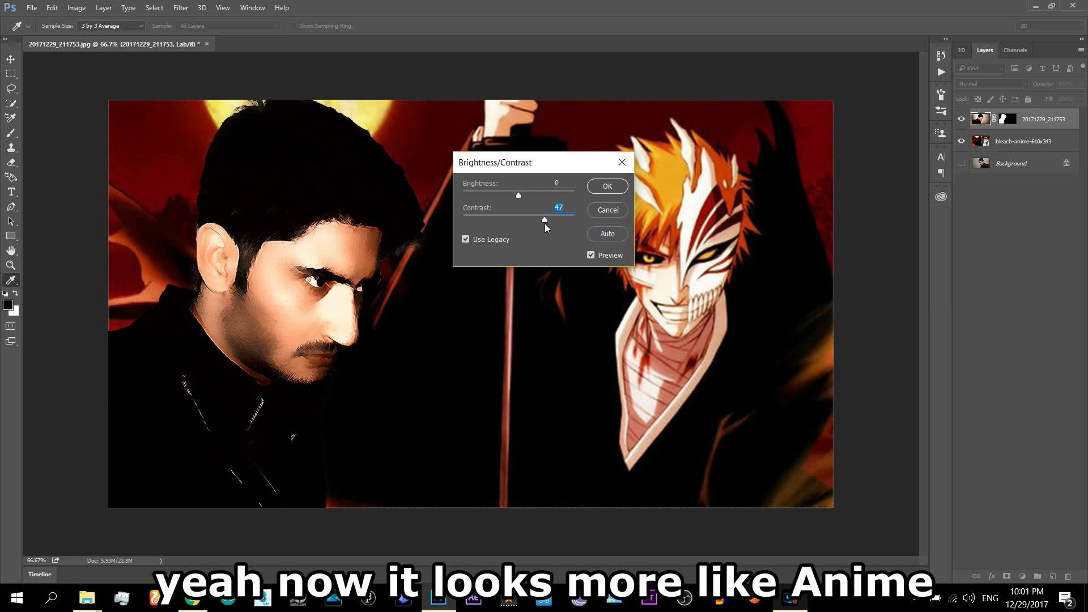
mouse_move(547, 168)
mouse_down()
mouse_move(477, 451)
mouse_move(383, 499)
mouse_move(383, 519)
mouse_move(519, 471)
mouse_move(518, 418)
mouse_up()
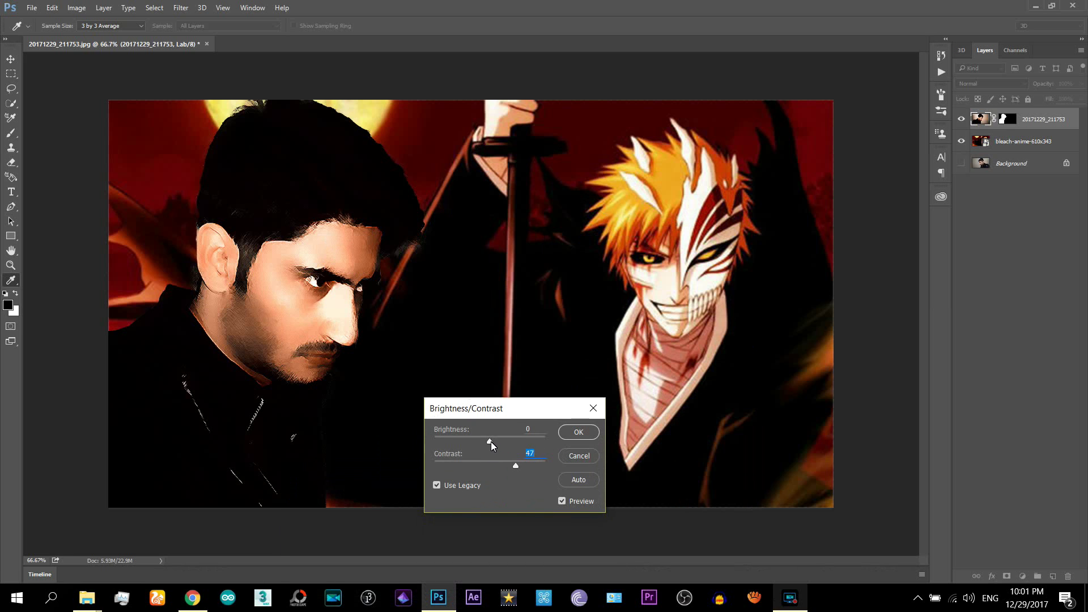
mouse_move(491, 441)
mouse_down()
mouse_move(476, 443)
mouse_move(492, 443)
mouse_up()
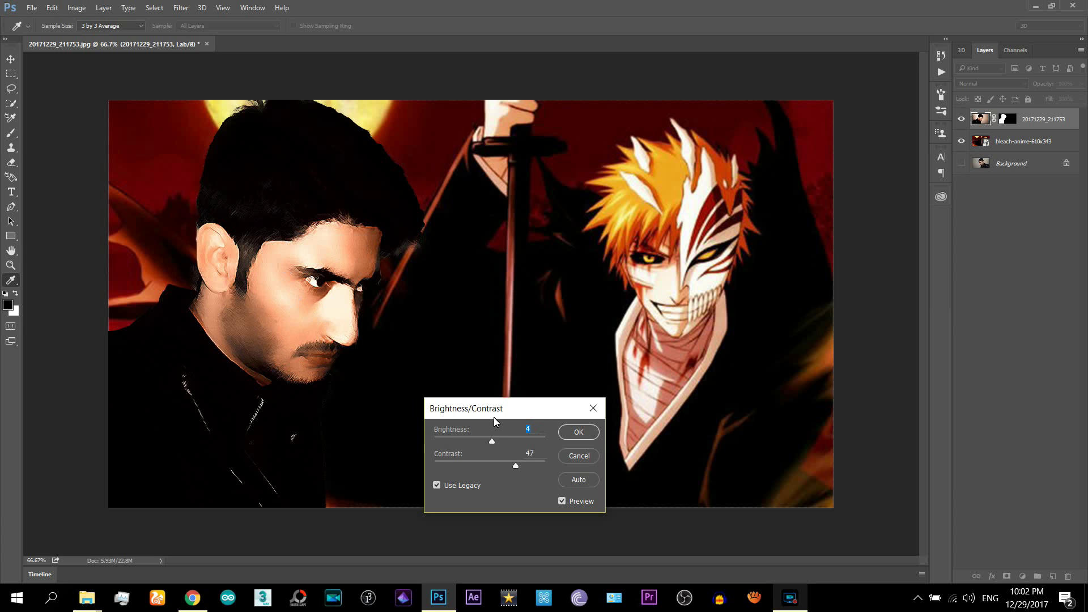
drag(491, 441, 490, 446)
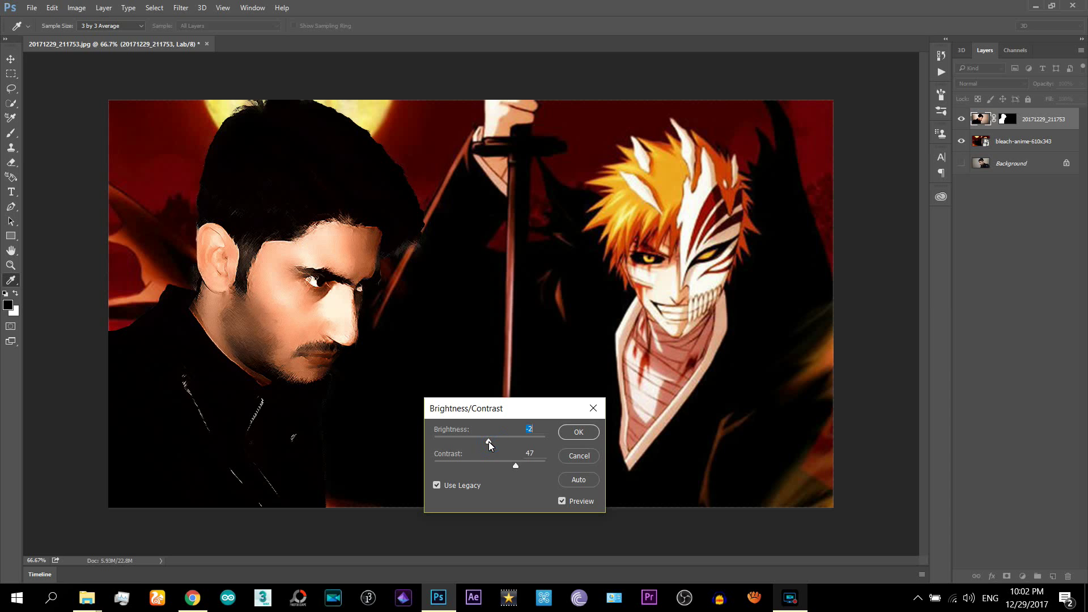
click(578, 432)
key(v)
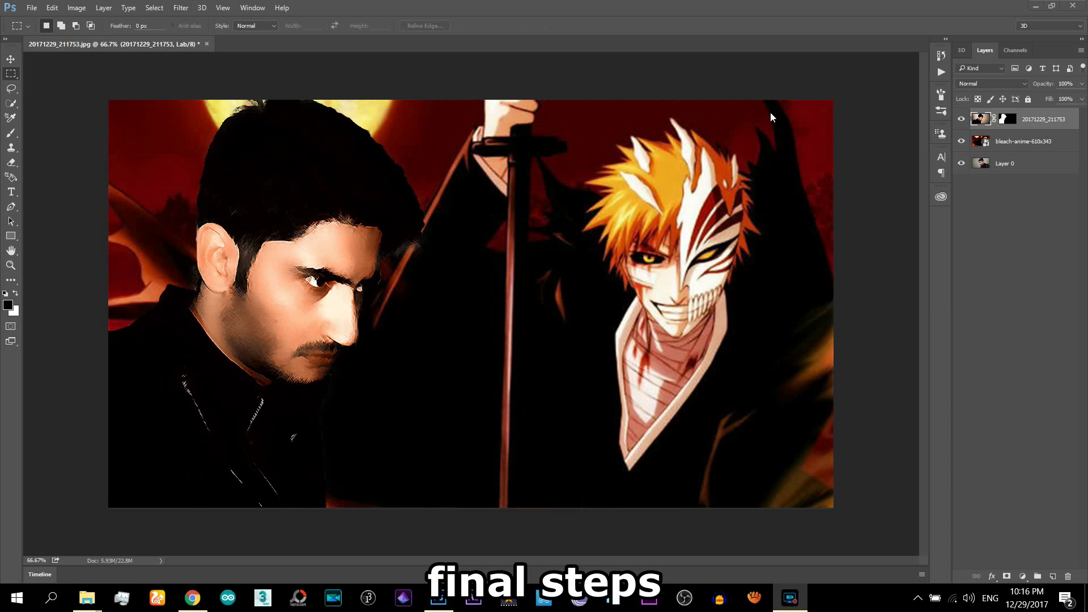
Convert the document to RGB Color without merging layers, rasterising the smart objects.
click(75, 7)
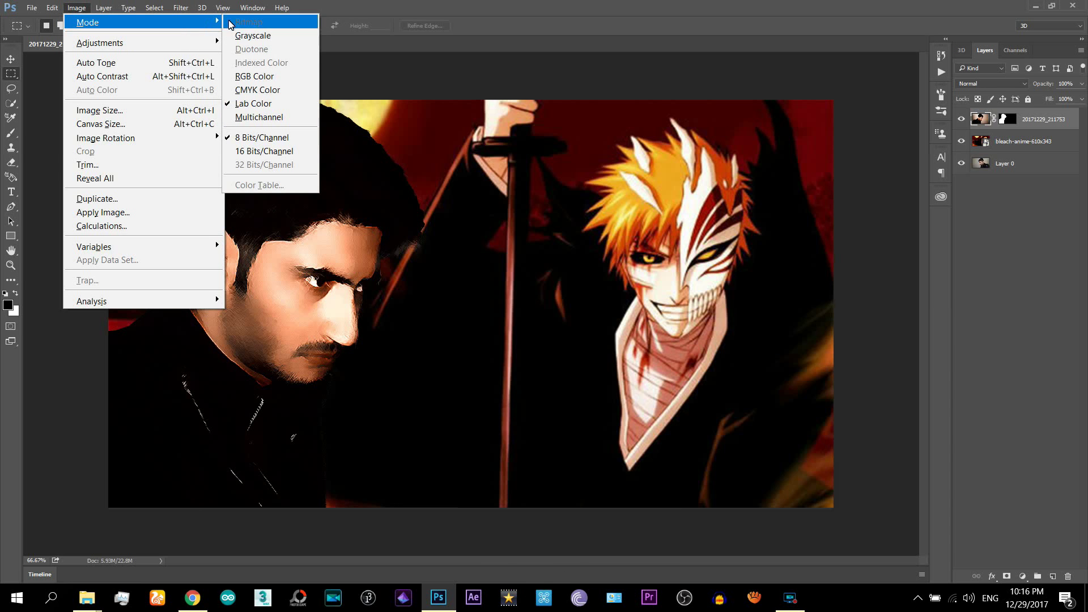
mouse_move(87, 22)
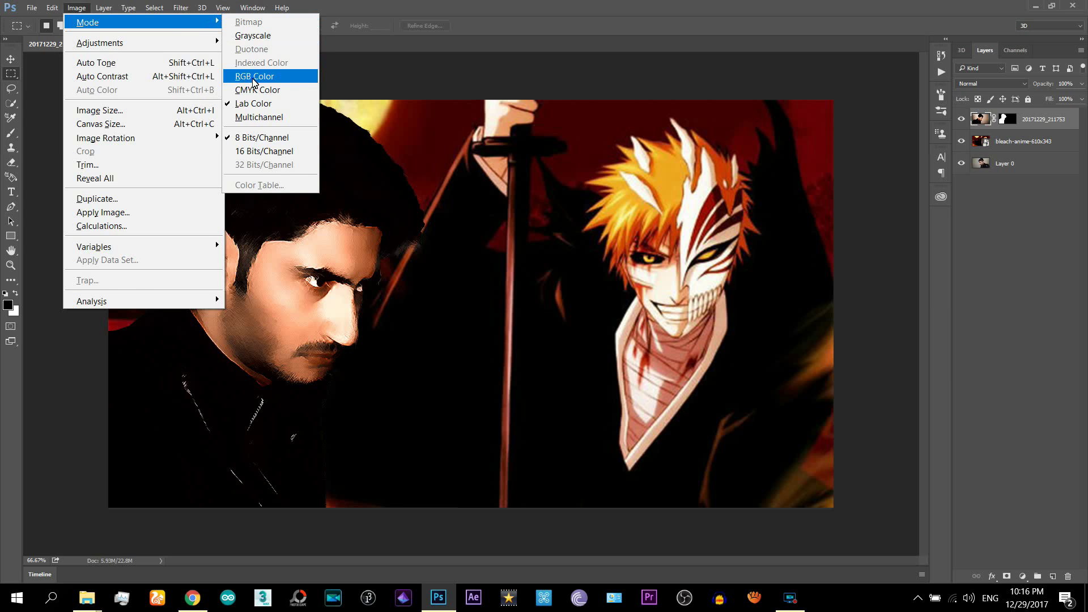
click(253, 80)
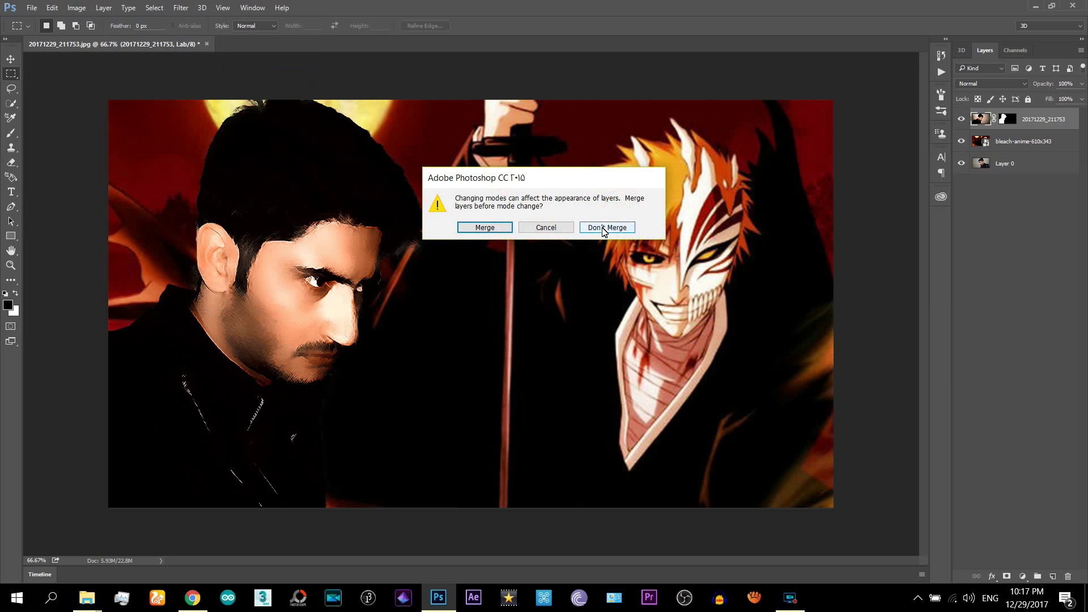
click(604, 229)
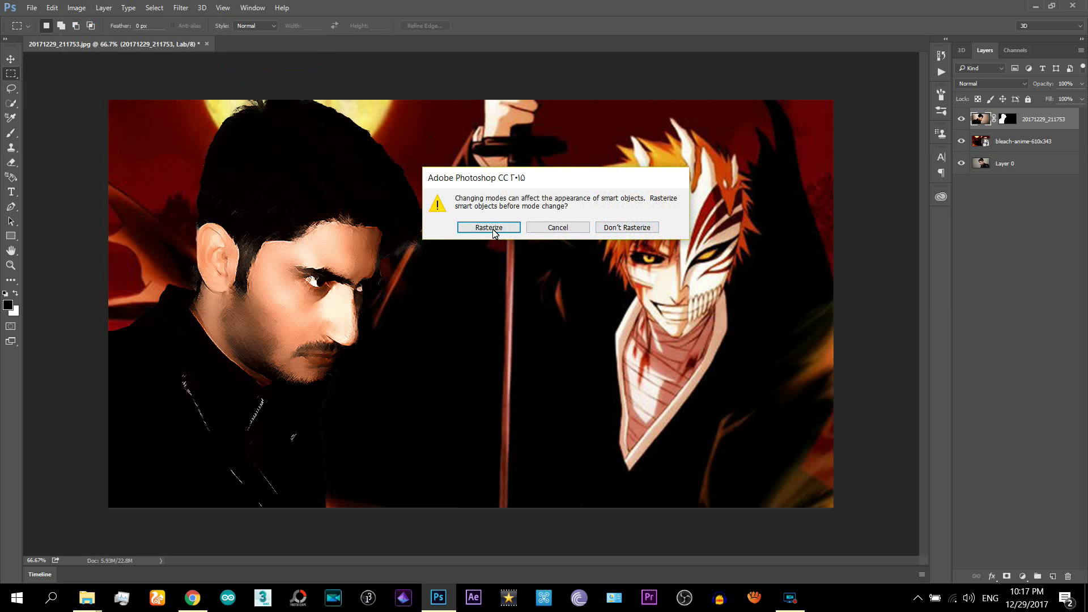
click(487, 232)
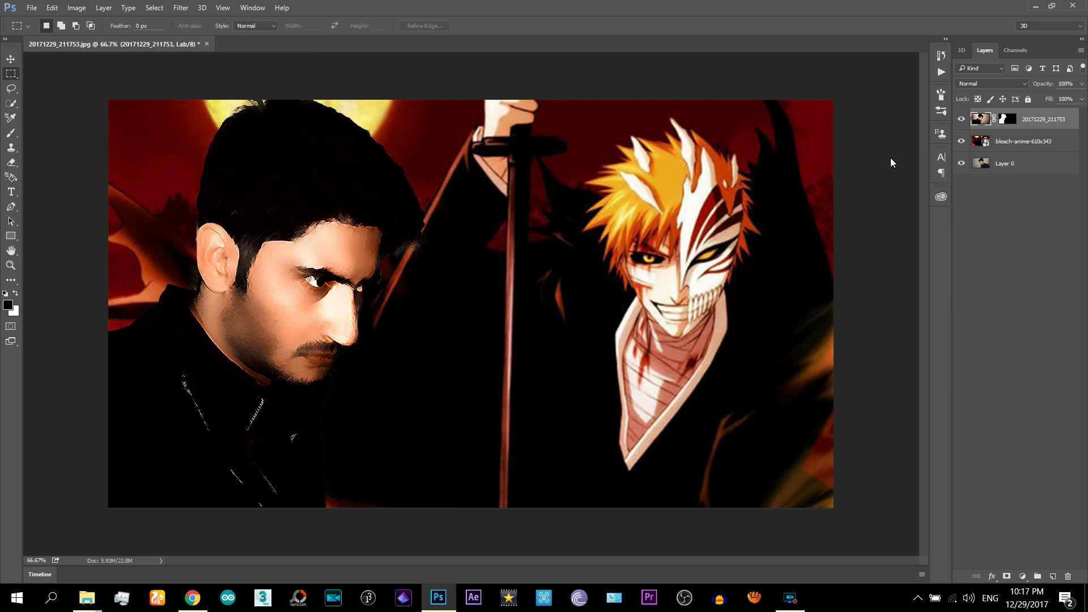
click(32, 8)
Save the composite as the JPEG file 'my anime' at Maximum quality 12.
click(81, 164)
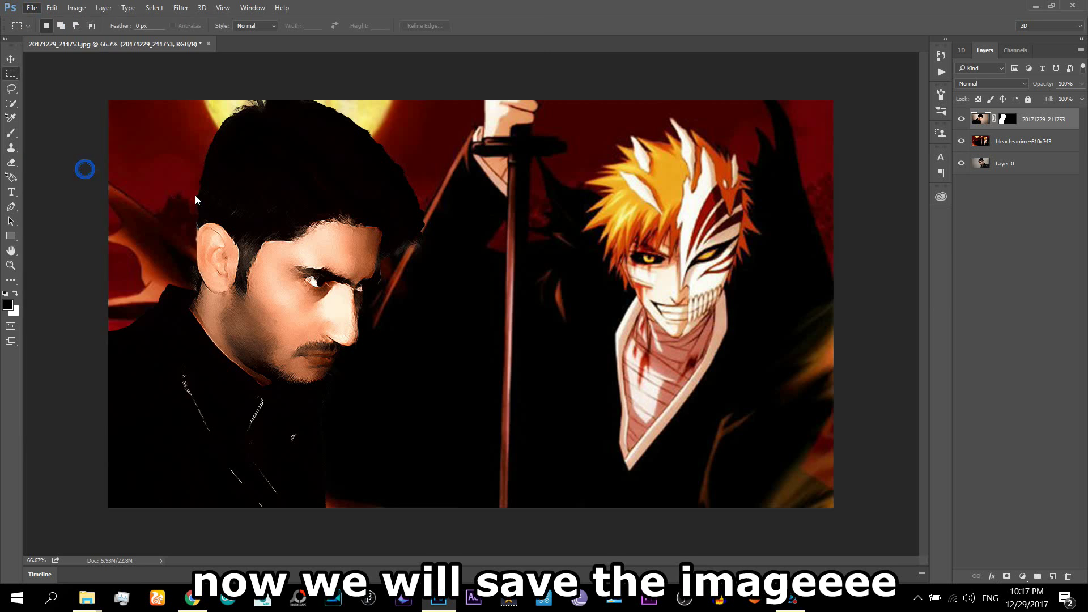
click(186, 283)
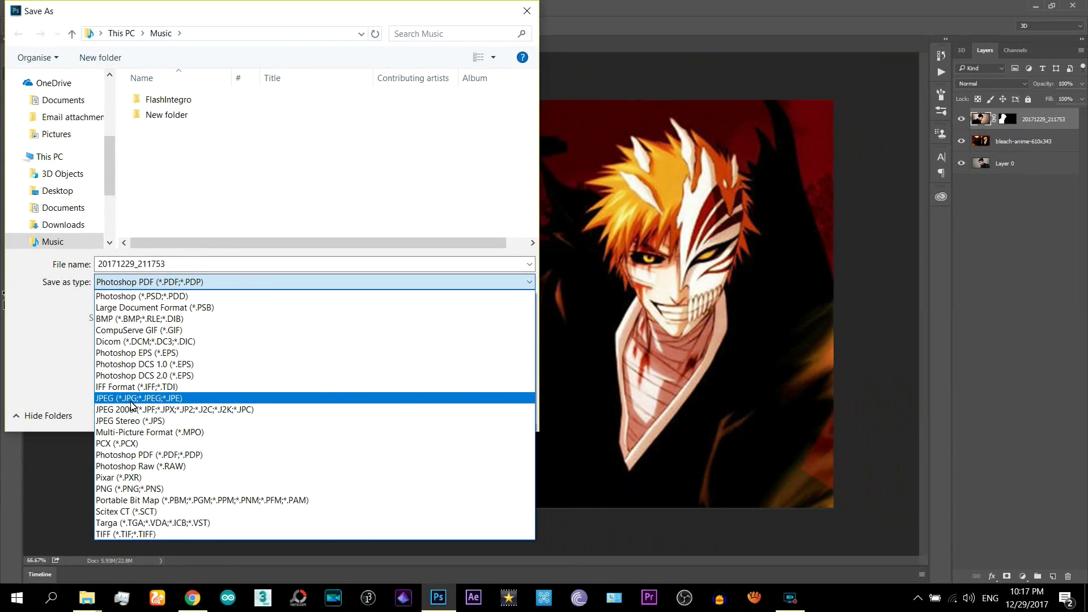
click(129, 396)
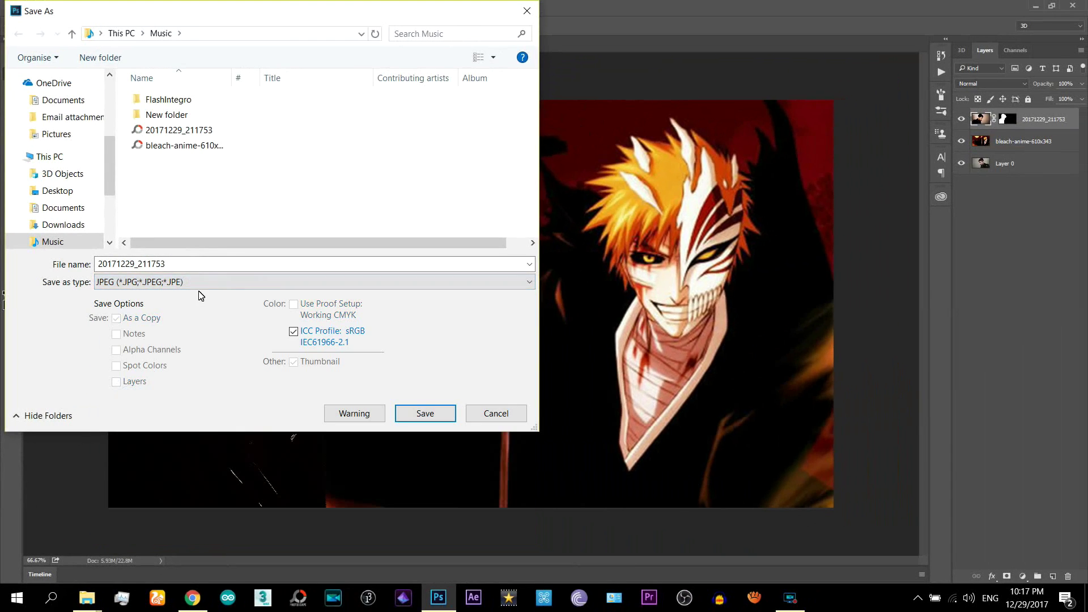
click(53, 269)
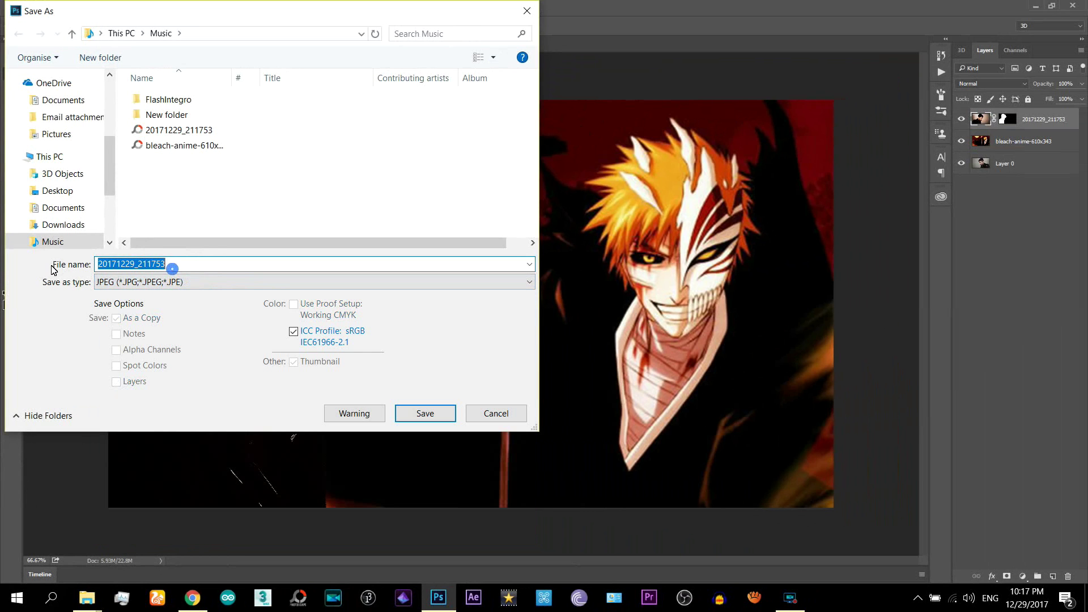
text(my anime)
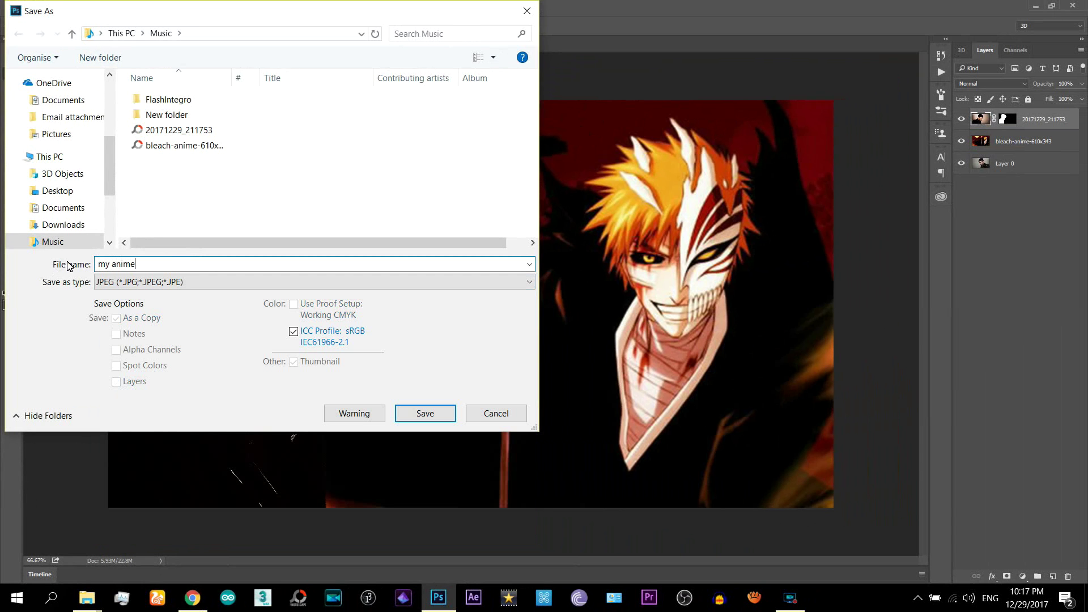
click(422, 408)
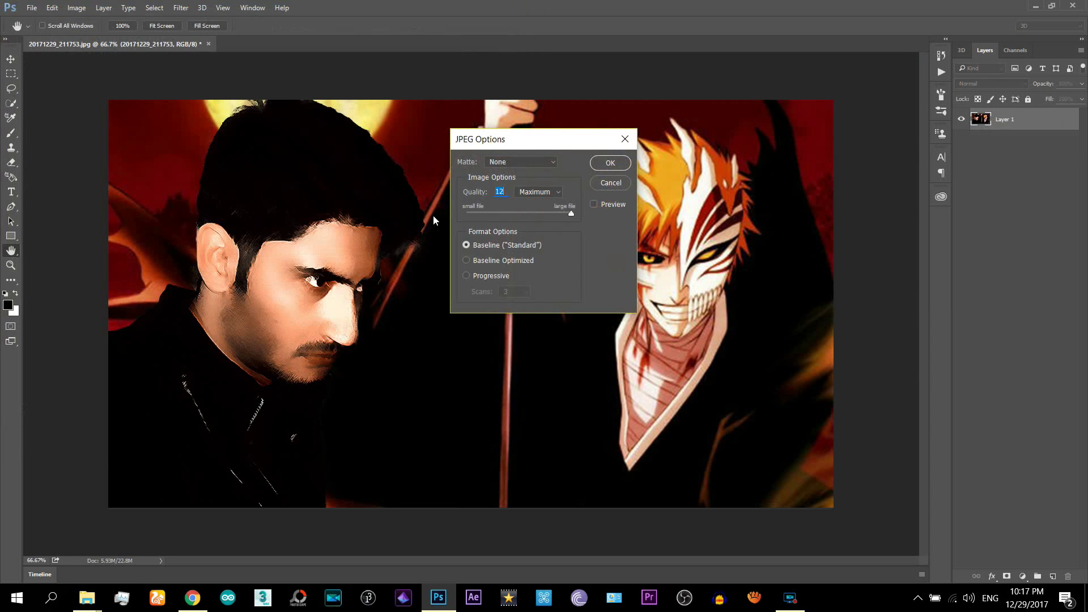
click(571, 214)
click(610, 163)
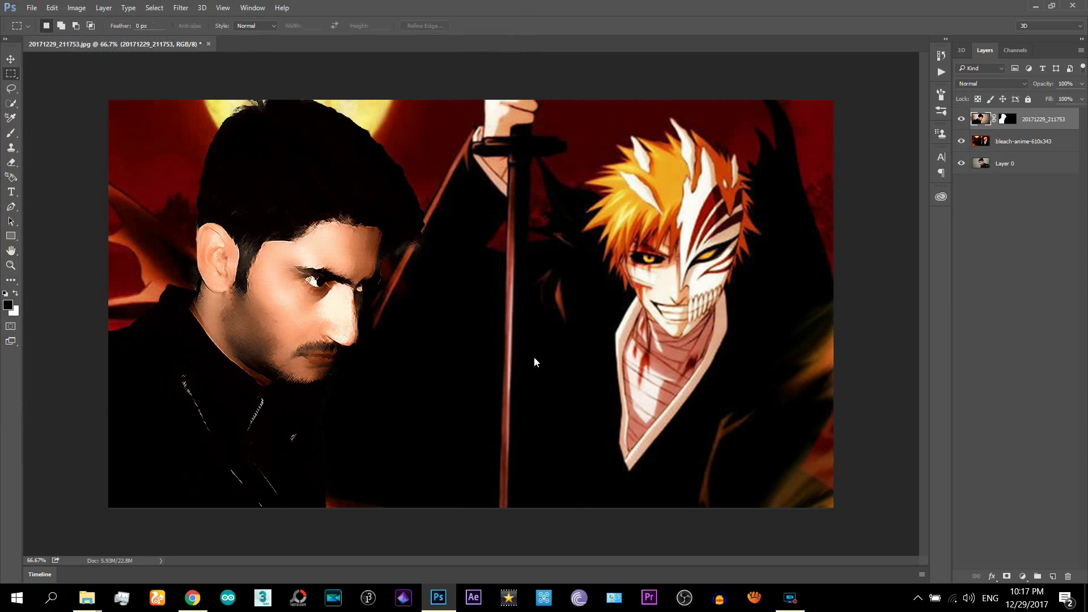